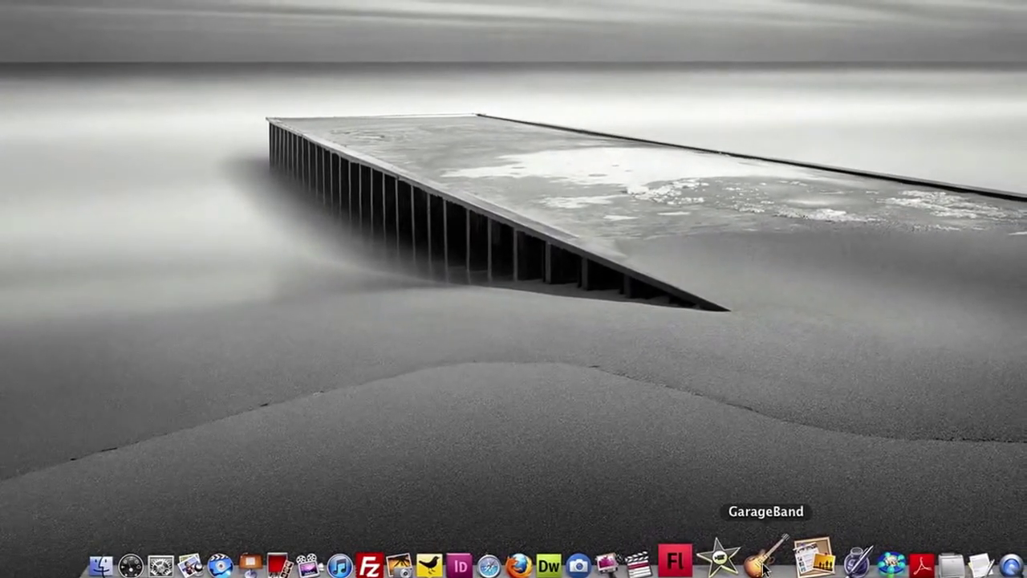
- Launch GarageBand and create a new empty project named SecretAgent
{"action": "left_click", "coordinate": [763, 566]}
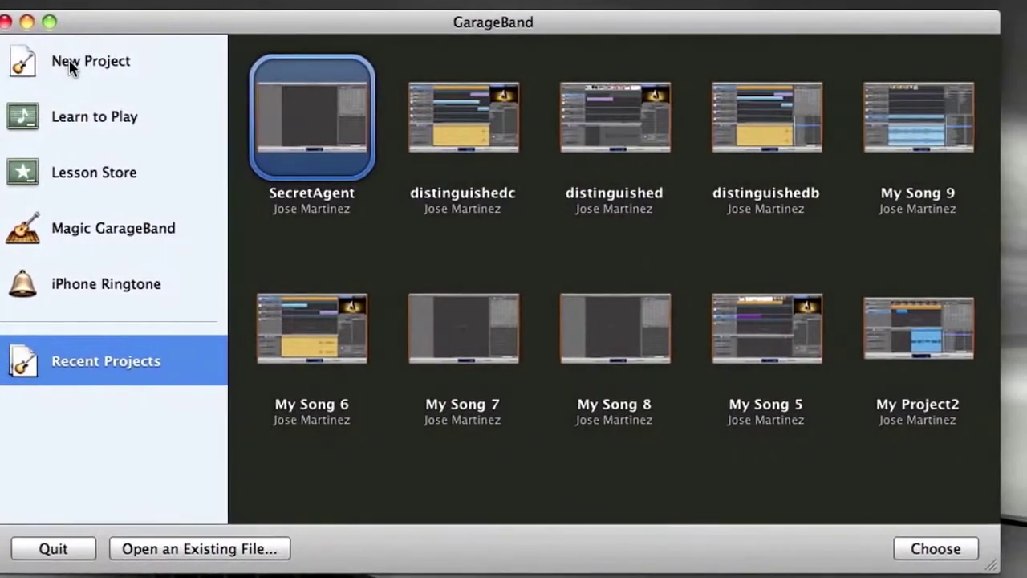
{"action": "left_click", "coordinate": [71, 64]}
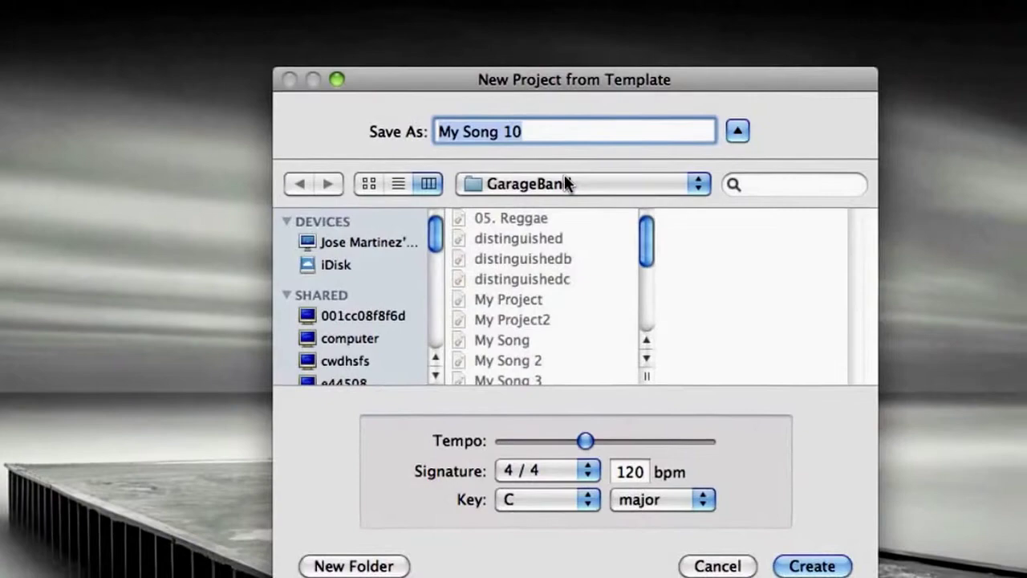
{"action": "type", "text": "Secre"}
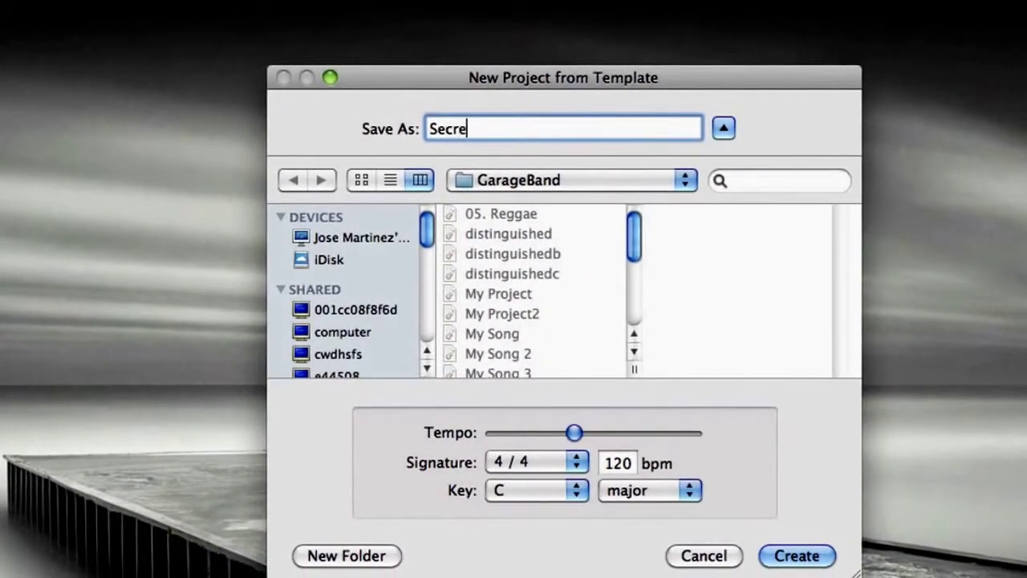
{"action": "type", "text": "tAgent"}
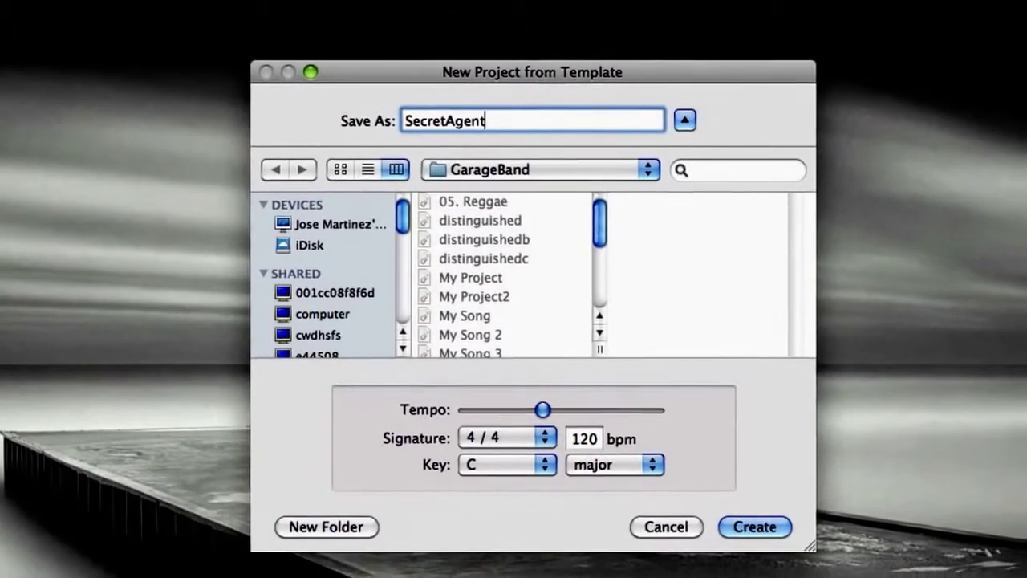
{"action": "left_click", "coordinate": [776, 534]}
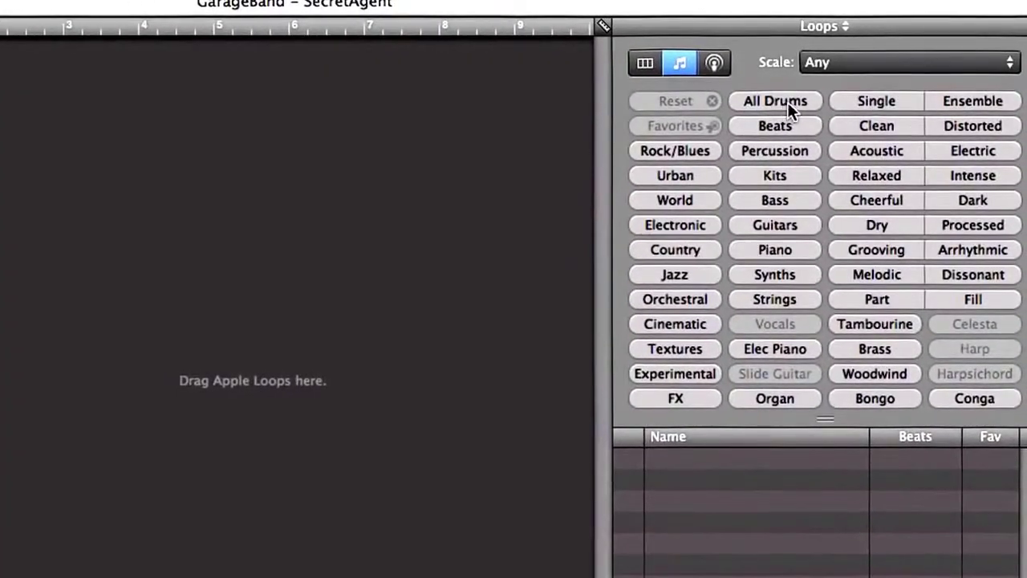
- Preview the 80s Pop Beat 08 drum loop and add it as a new Kits track
{"action": "left_click", "coordinate": [807, 102]}
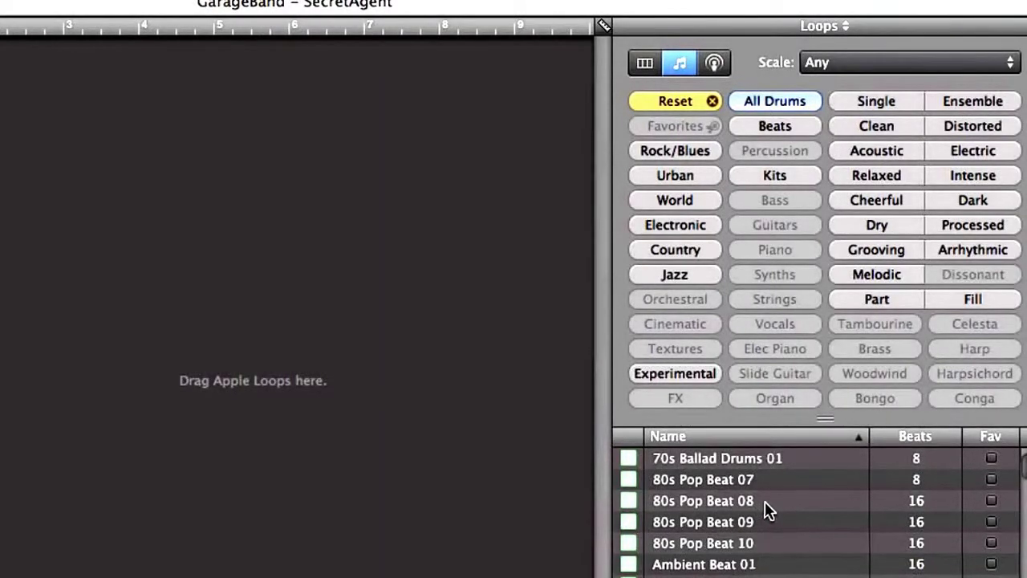
{"action": "left_click", "coordinate": [768, 509]}
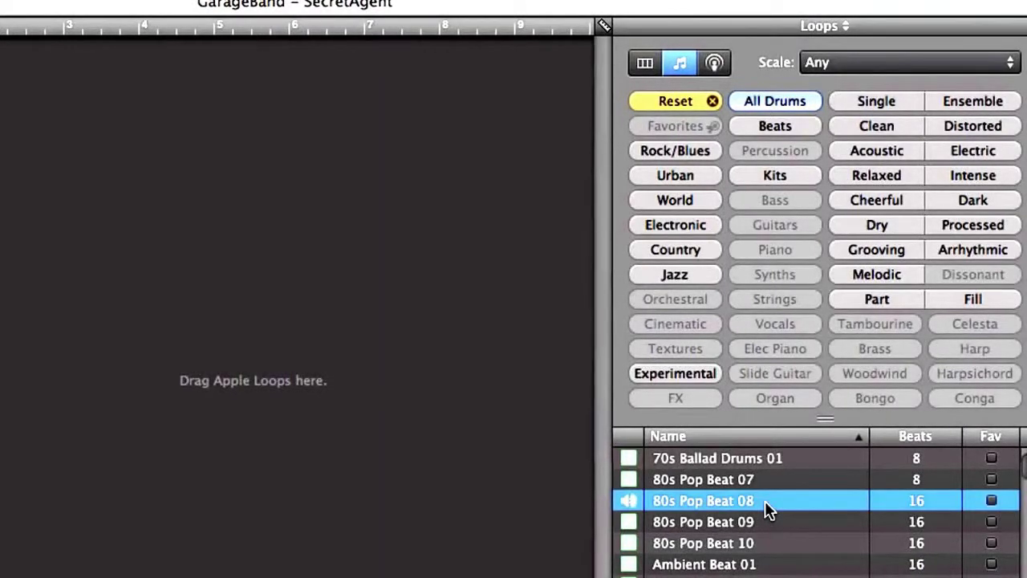
{"action": "left_click", "coordinate": [768, 509]}
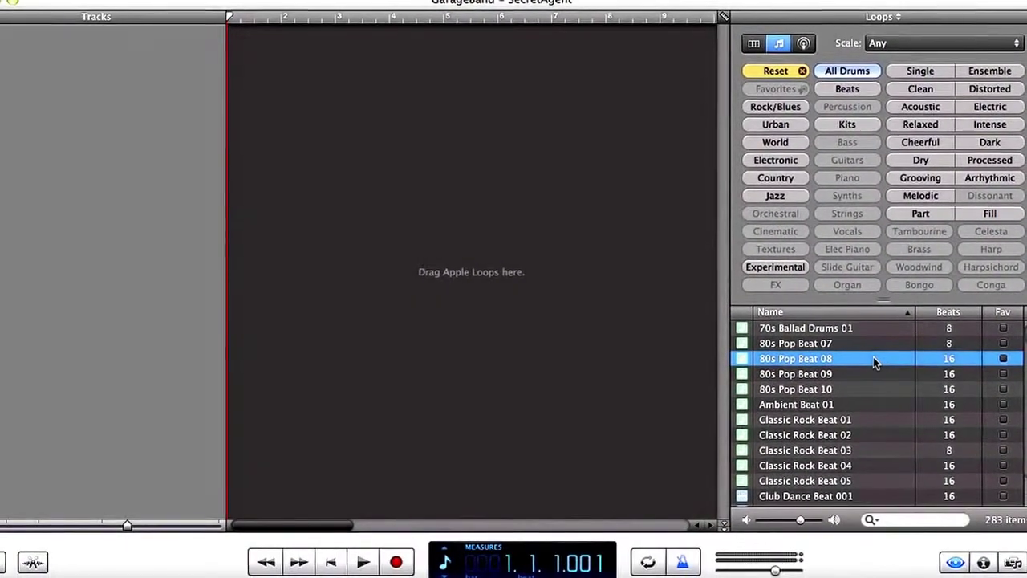
{"action": "left_click_drag", "start_coordinate": [875, 363], "coordinate": [258, 66]}
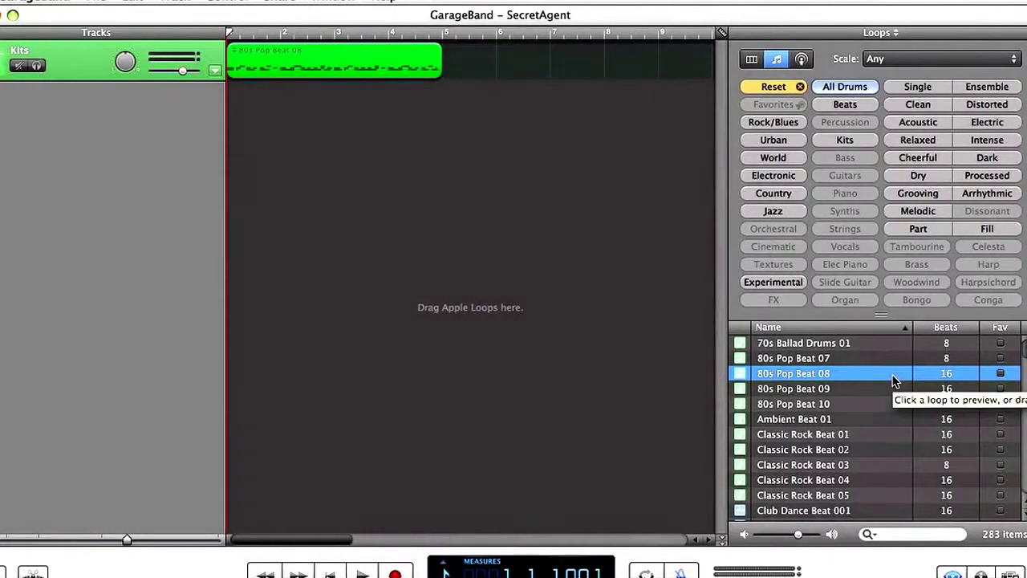
- Append four more 80s Pop Beat 08 regions back to back on the Kits track
{"action": "left_click_drag", "start_coordinate": [895, 380], "coordinate": [472, 75]}
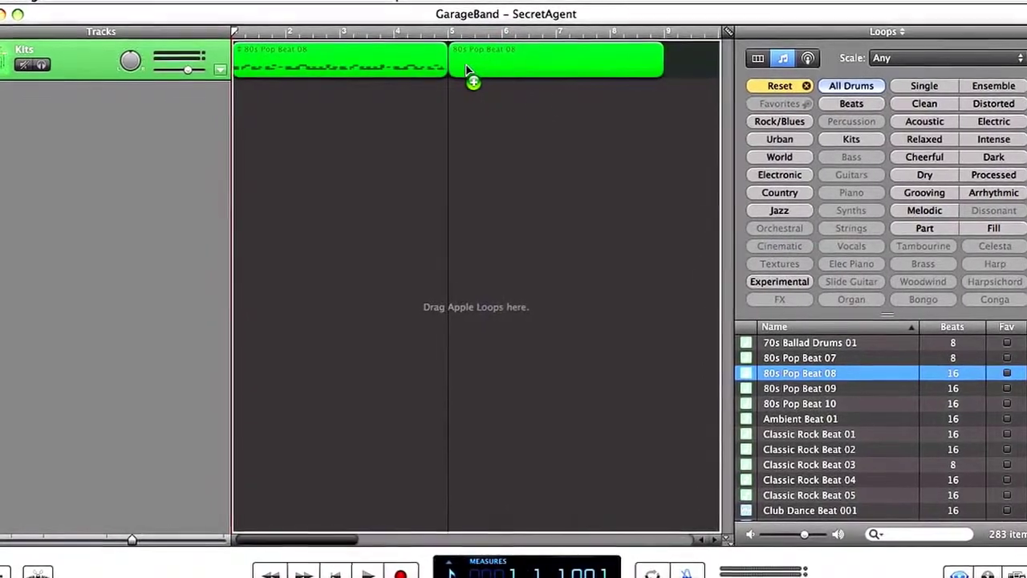
{"action": "left_click_drag", "start_coordinate": [806, 372], "coordinate": [739, 36]}
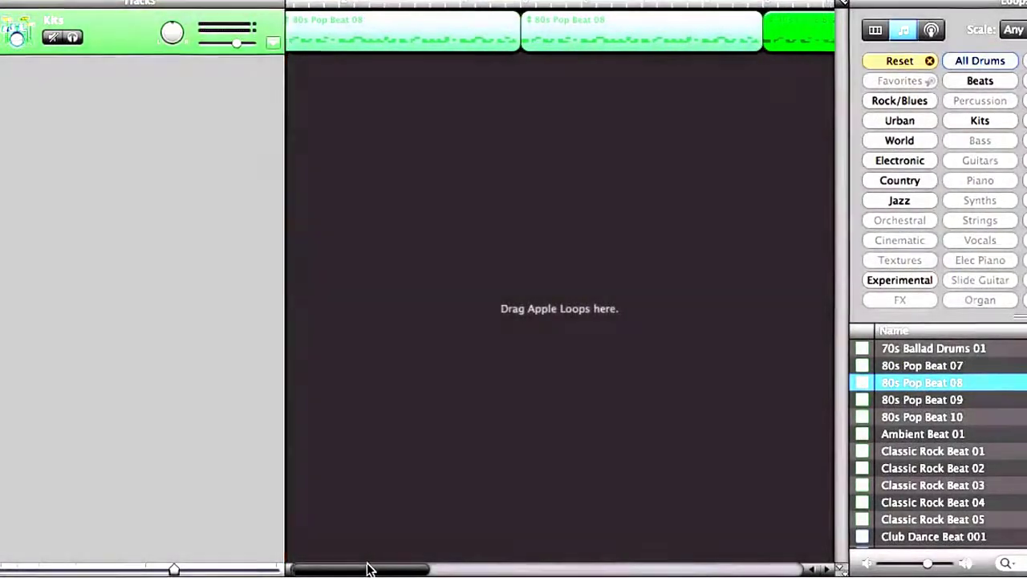
{"action": "left_click_drag", "start_coordinate": [367, 569], "coordinate": [294, 567]}
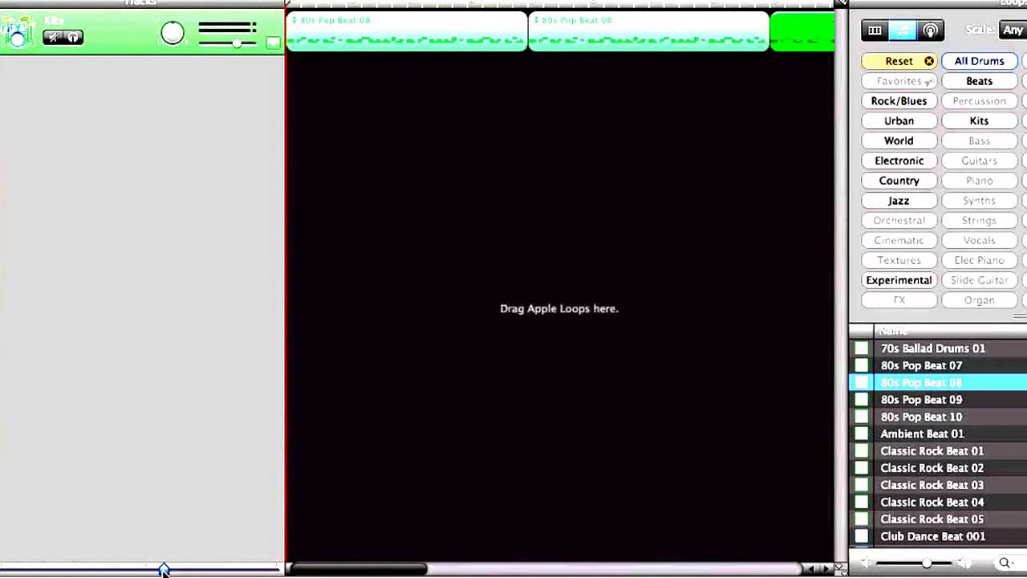
{"action": "left_click_drag", "start_coordinate": [163, 569], "coordinate": [131, 569]}
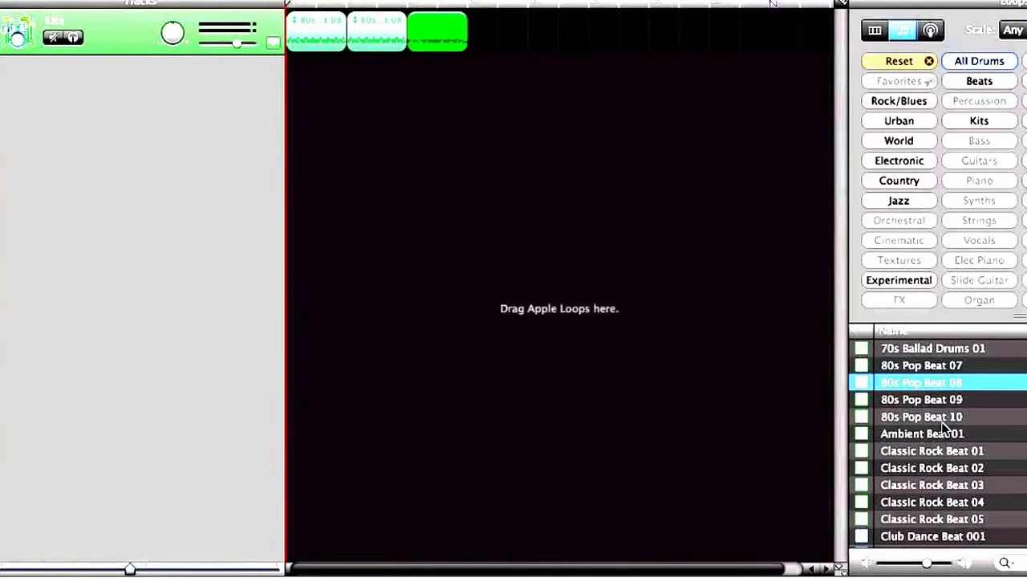
{"action": "left_click_drag", "start_coordinate": [953, 391], "coordinate": [472, 45]}
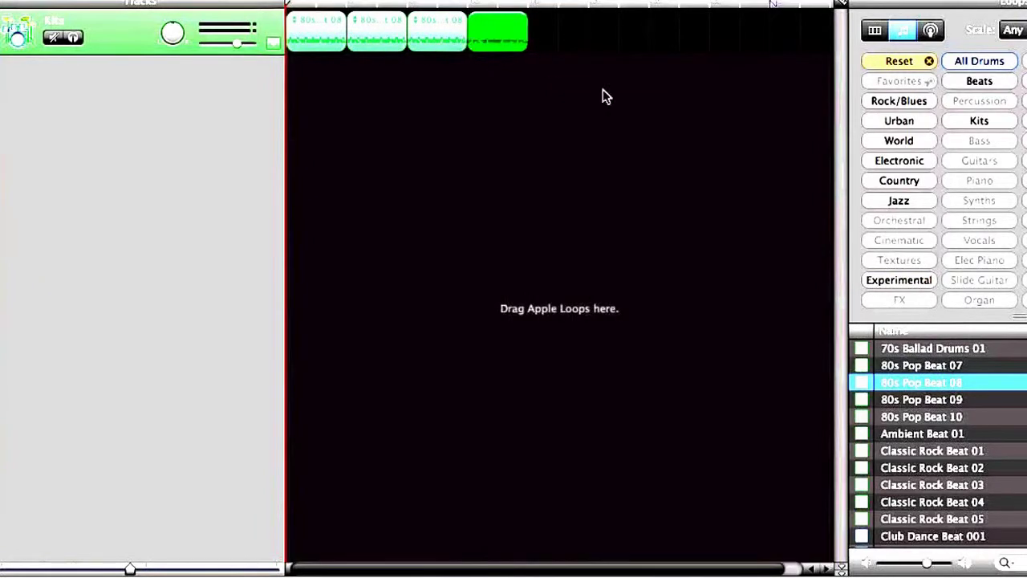
{"action": "left_click_drag", "start_coordinate": [940, 384], "coordinate": [532, 38]}
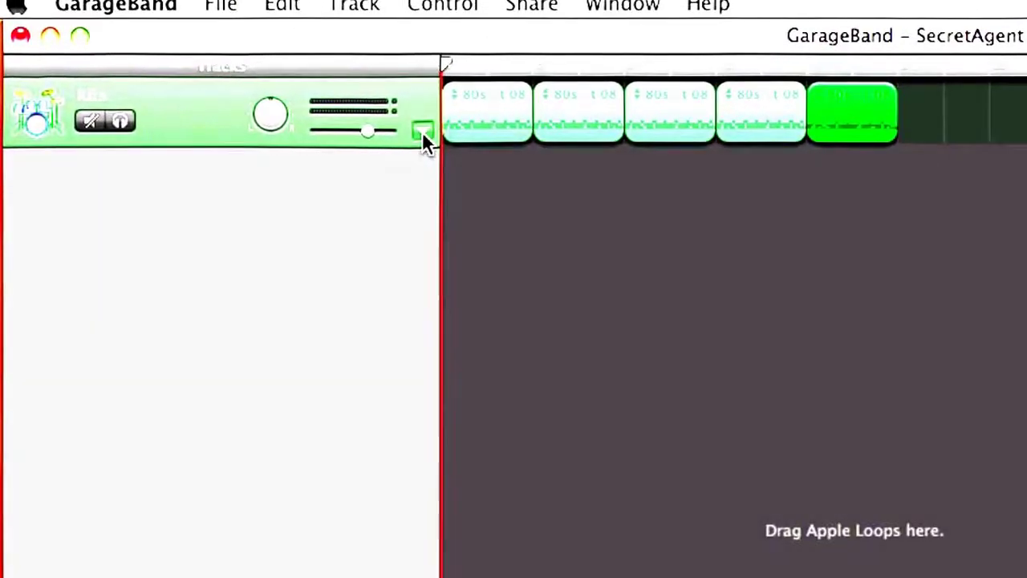
- Automate Kits volume to fade in from silence and dip to -16.4 dB after the last region
{"action": "left_click", "coordinate": [335, 60]}
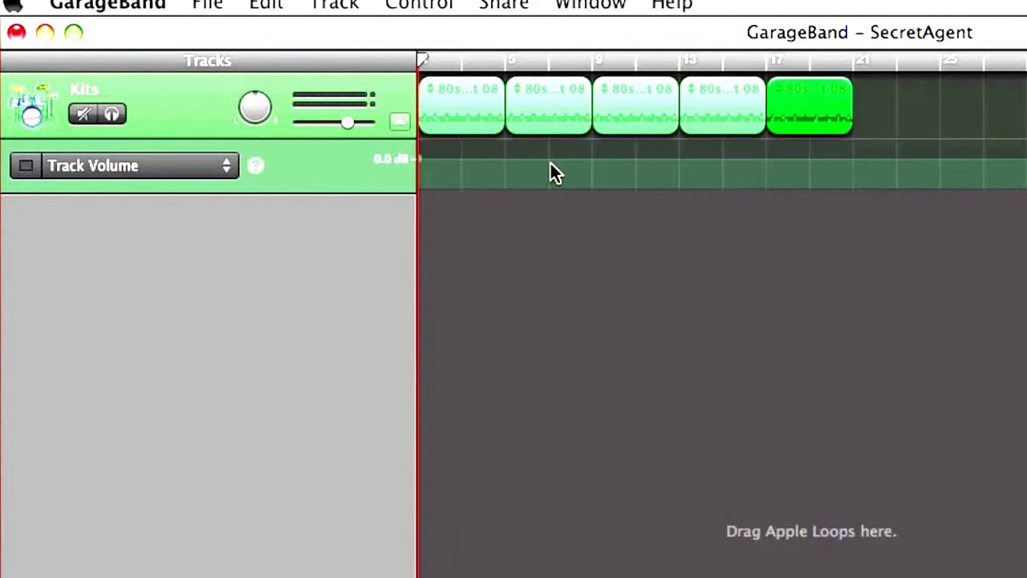
{"action": "left_click", "coordinate": [462, 159]}
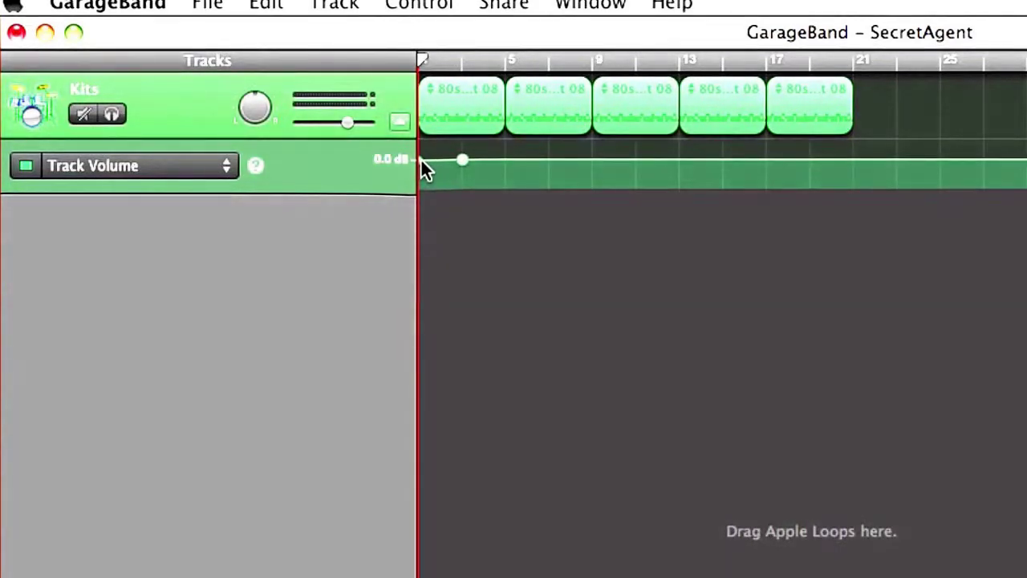
{"action": "left_click_drag", "start_coordinate": [420, 159], "coordinate": [422, 187]}
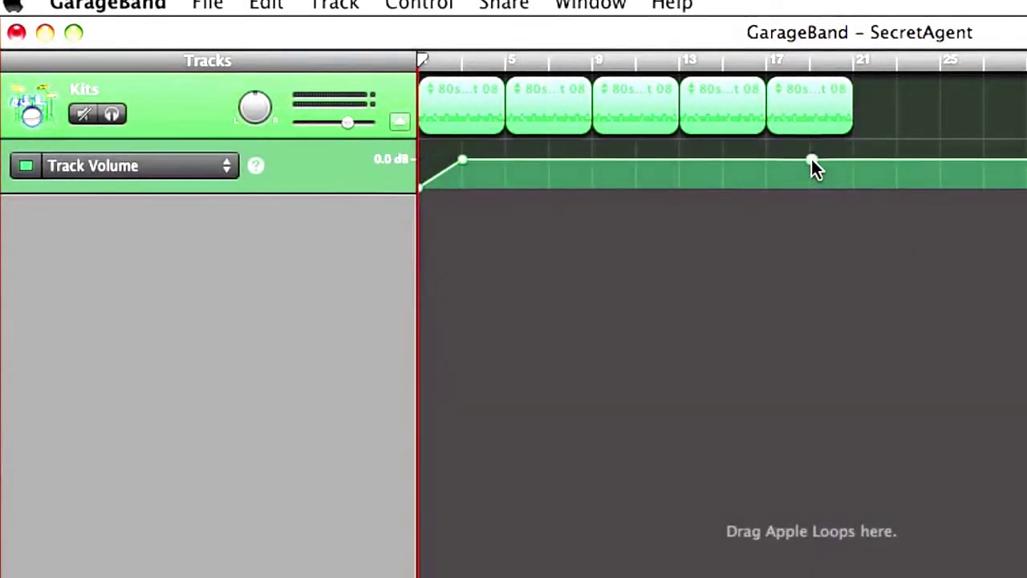
{"action": "left_click_drag", "start_coordinate": [850, 160], "coordinate": [852, 188]}
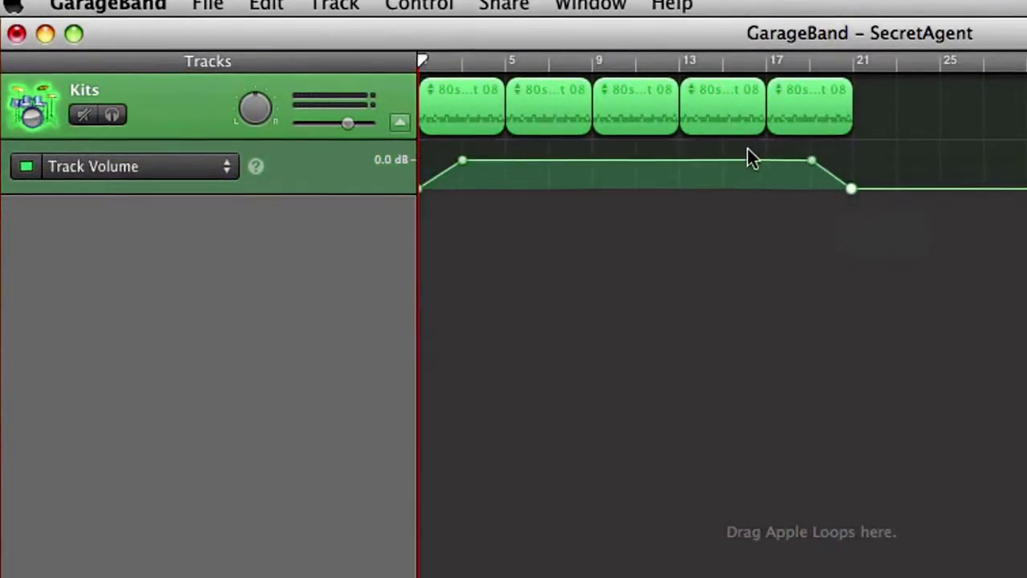
- Turn off the metronome and play the drums from the beginning
{"action": "left_click", "coordinate": [391, 4]}
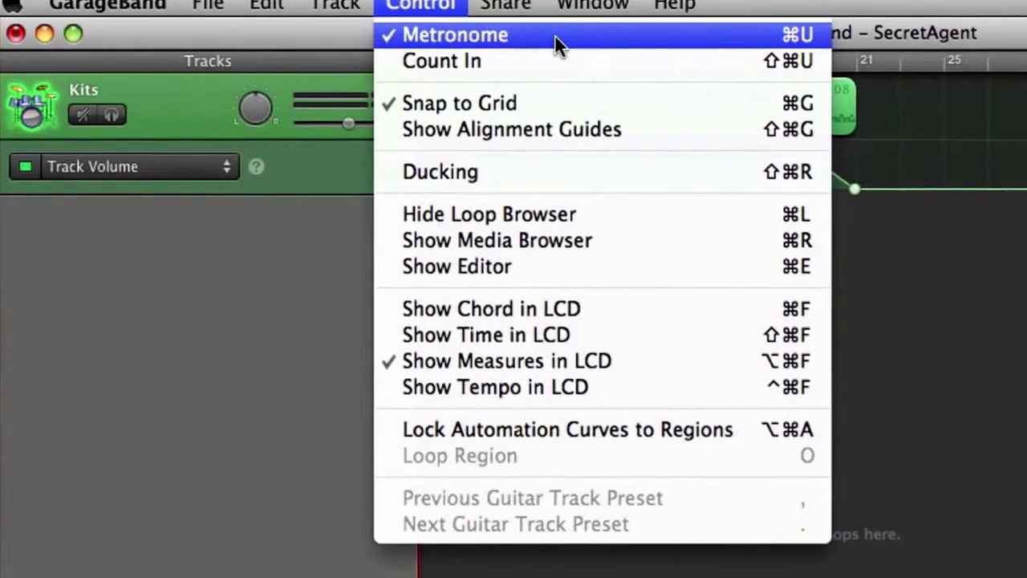
{"action": "left_click", "coordinate": [555, 37]}
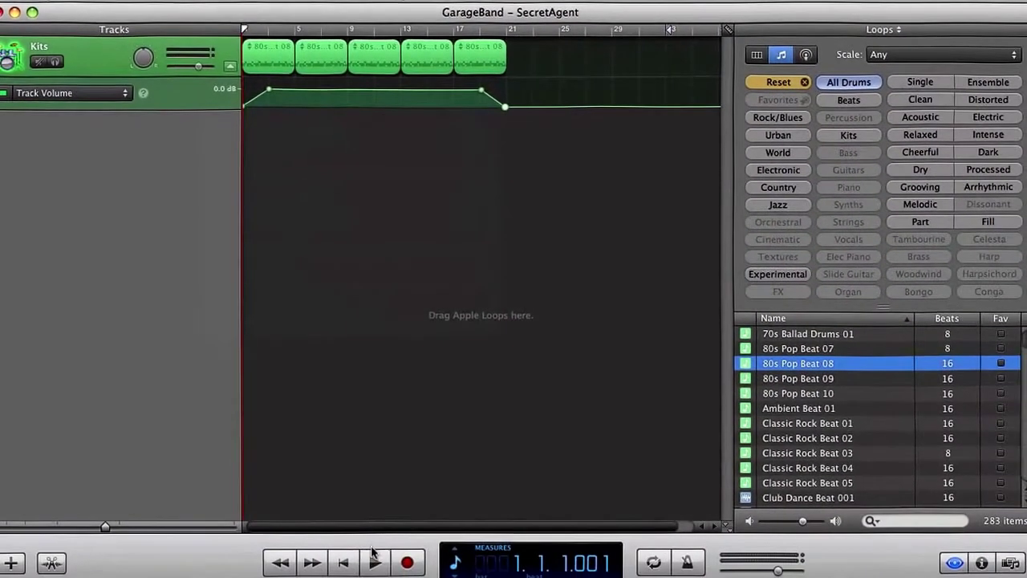
{"action": "left_click", "coordinate": [375, 562]}
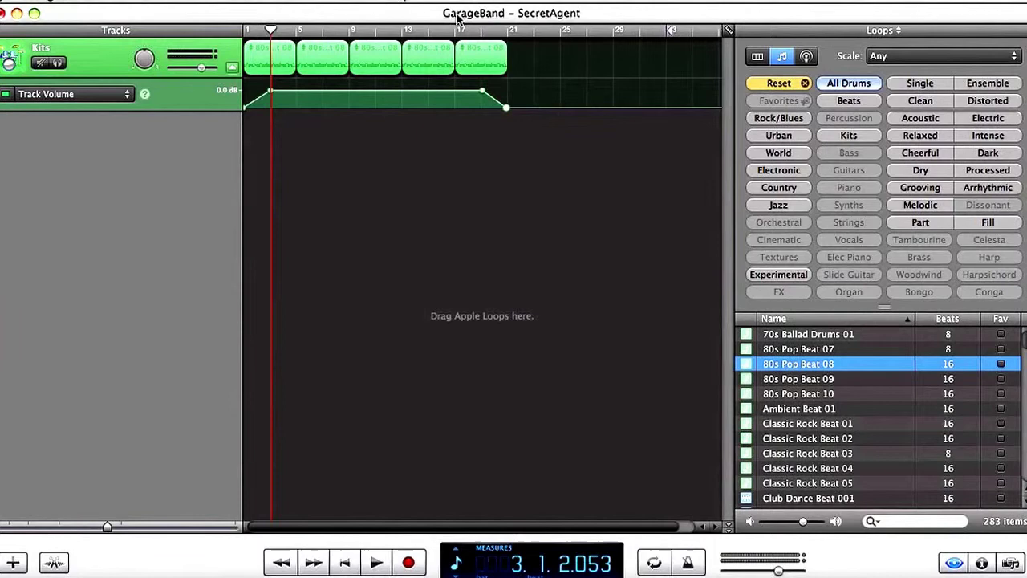
- Clear the drum filter and show only Bass loops
{"action": "left_click", "coordinate": [805, 84]}
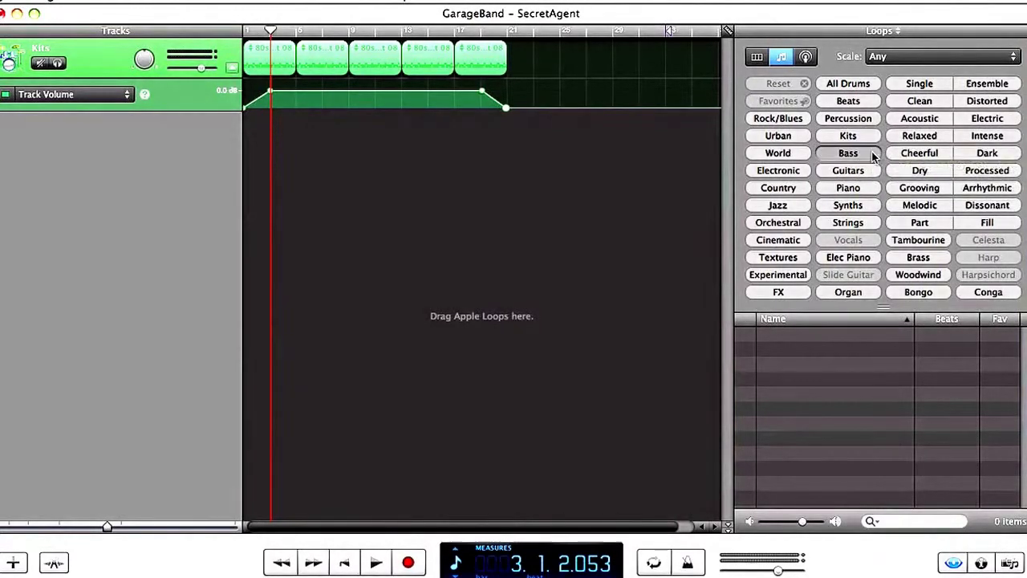
{"action": "left_click", "coordinate": [873, 155]}
{"action": "scroll", "coordinate": [887, 374], "scroll_direction": "down", "scroll_amount": 20}
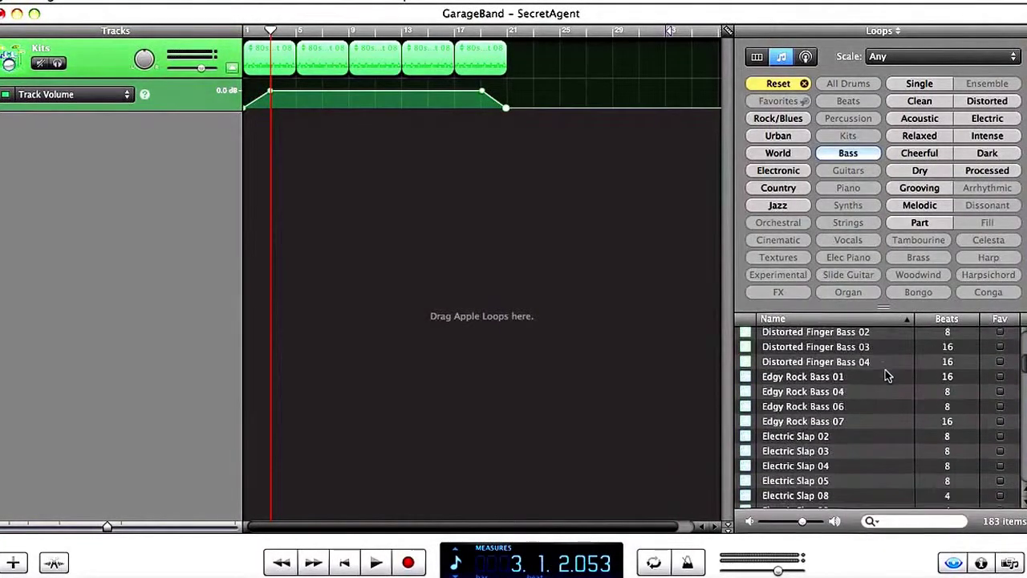
{"action": "scroll", "coordinate": [886, 377], "scroll_direction": "up", "scroll_amount": 12}
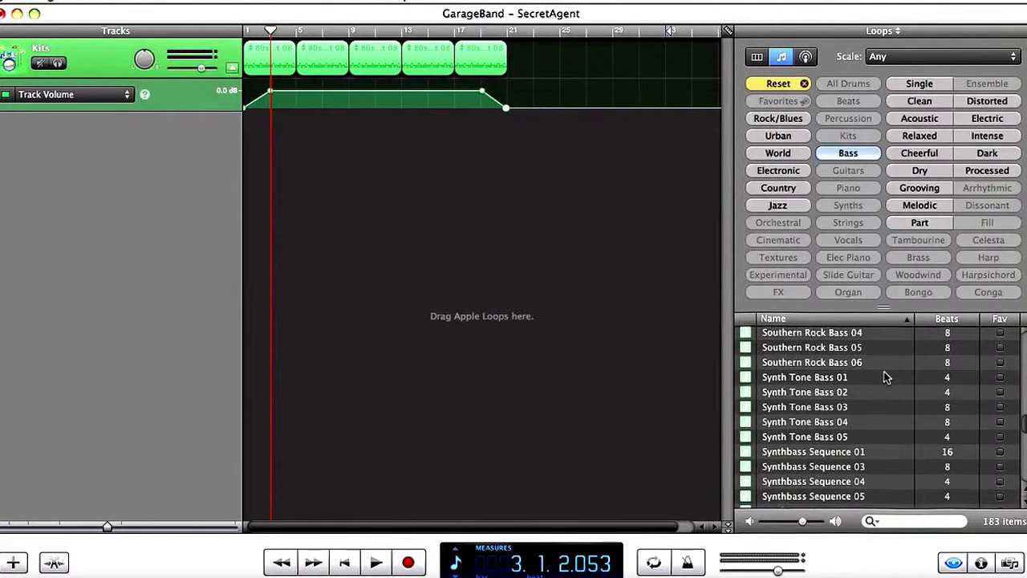
{"action": "scroll", "coordinate": [886, 377], "scroll_direction": "up", "scroll_amount": 1}
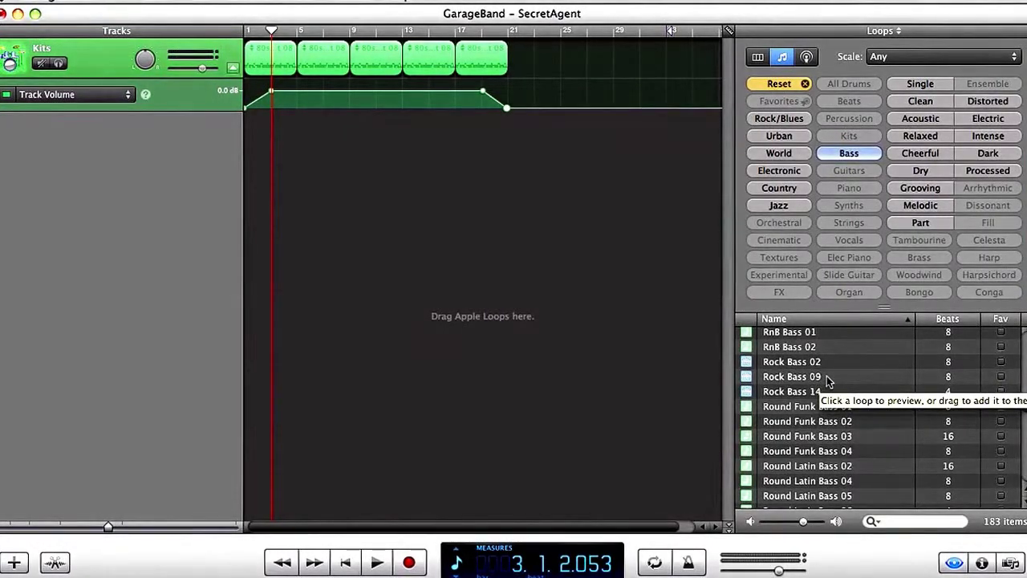
- Start a new Elec Bass track with Rock Bass 09 loops
{"action": "left_click_drag", "start_coordinate": [829, 382], "coordinate": [297, 140]}
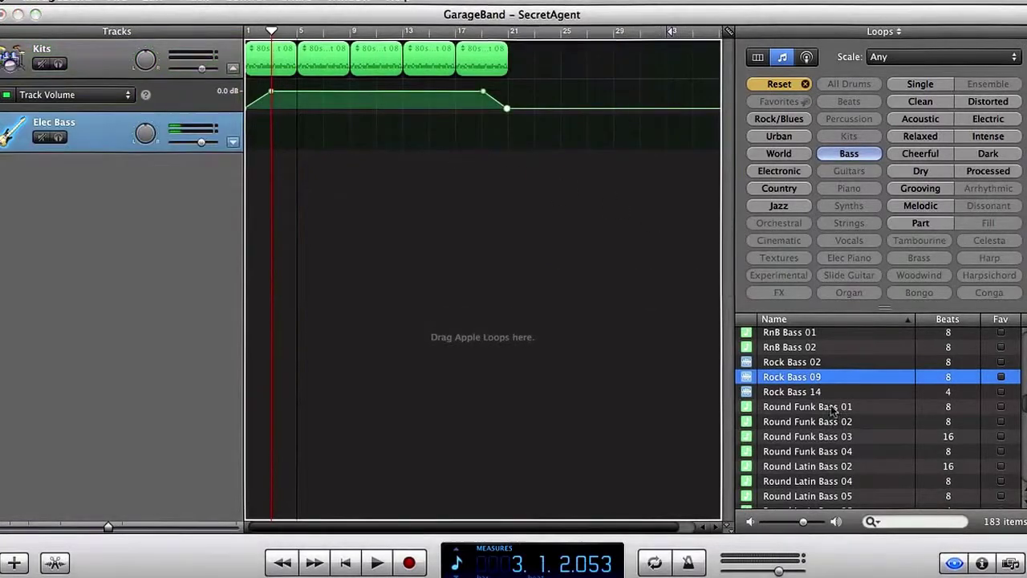
{"action": "left_click_drag", "start_coordinate": [810, 377], "coordinate": [313, 137]}
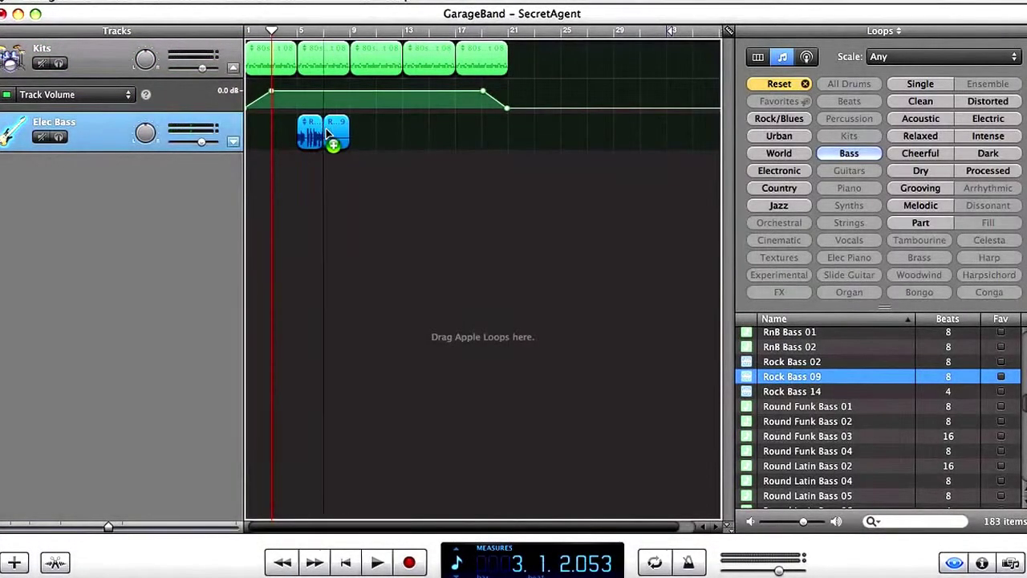
{"action": "left_click_drag", "start_coordinate": [329, 135], "coordinate": [330, 134]}
{"action": "left_click_drag", "start_coordinate": [811, 376], "coordinate": [354, 146]}
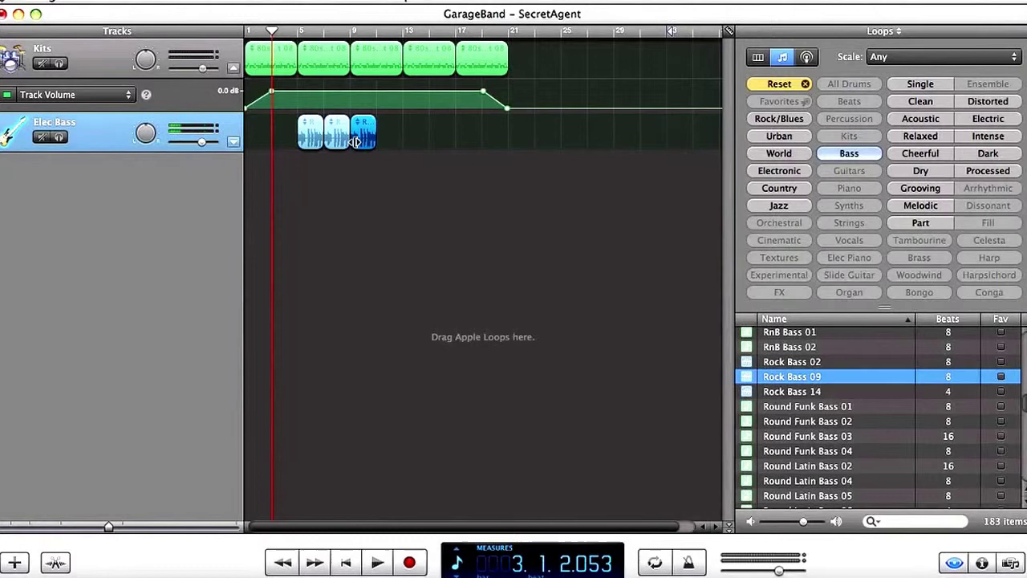
- Append a run of Electric Slap 09 loops after the Rock Bass 09 regions
{"action": "scroll", "coordinate": [879, 413], "scroll_direction": "up", "scroll_amount": 15}
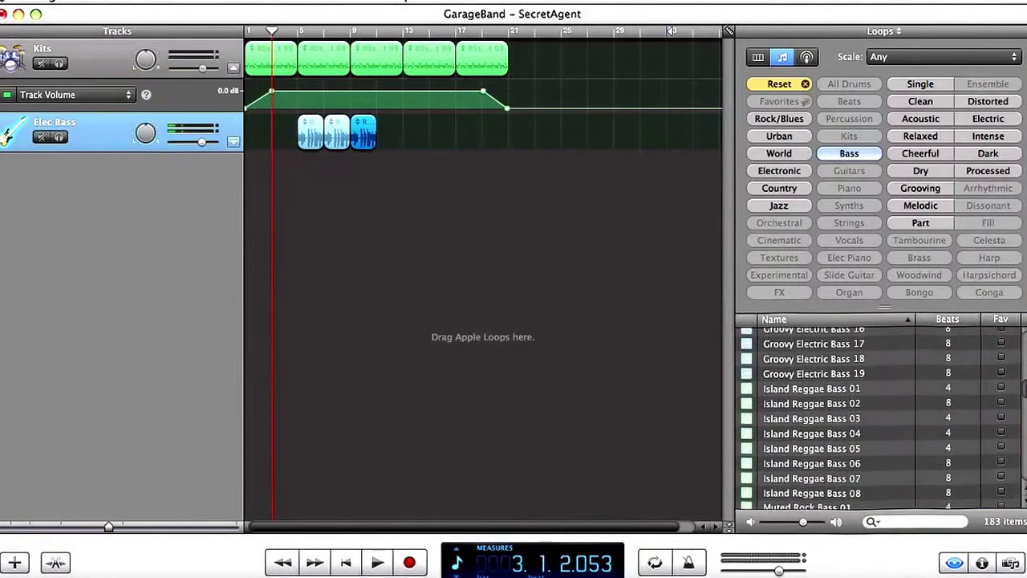
{"action": "scroll", "coordinate": [835, 414], "scroll_direction": "up", "scroll_amount": 2}
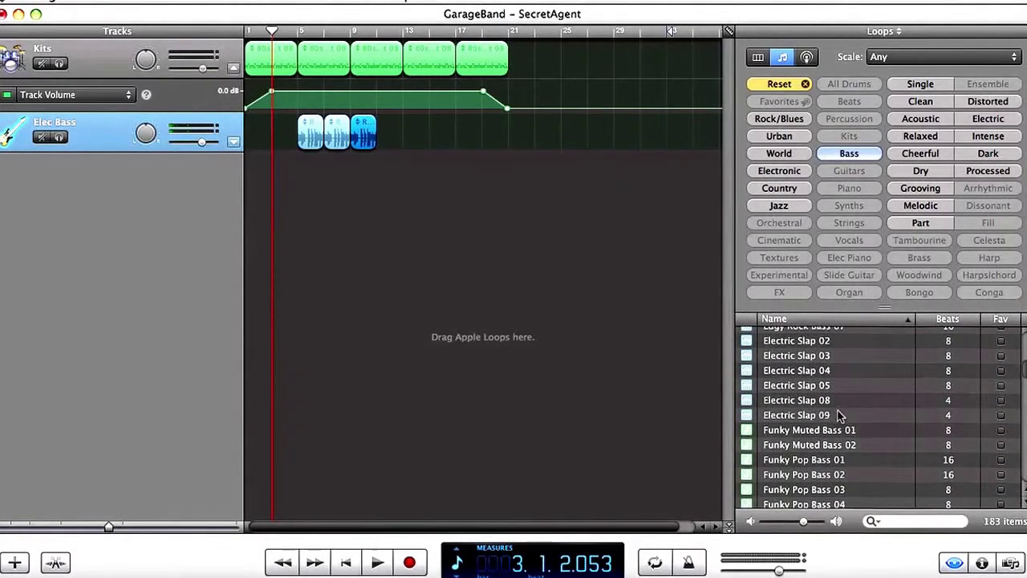
{"action": "left_click_drag", "start_coordinate": [831, 415], "coordinate": [382, 142]}
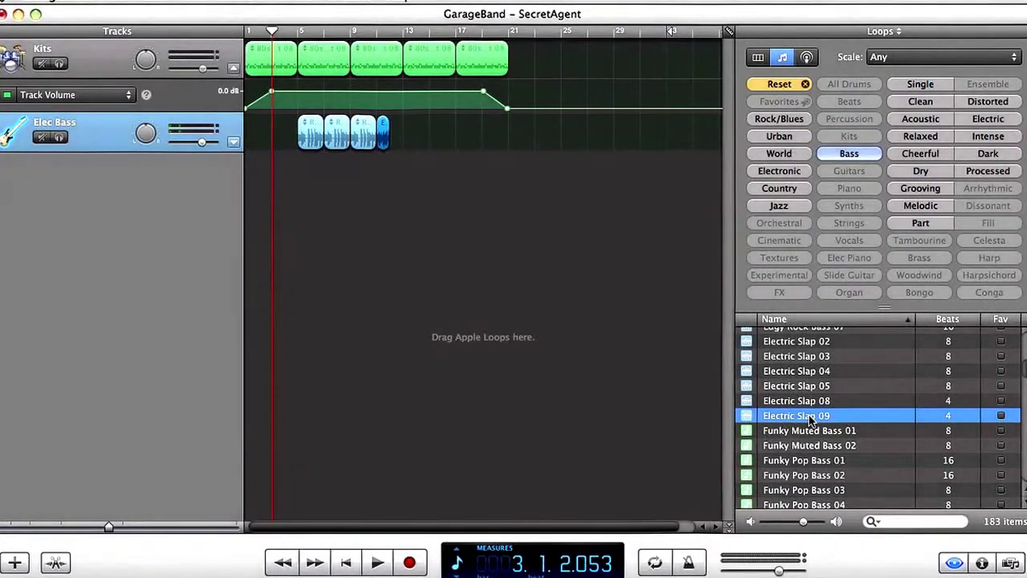
{"action": "left_click_drag", "start_coordinate": [794, 415], "coordinate": [386, 122]}
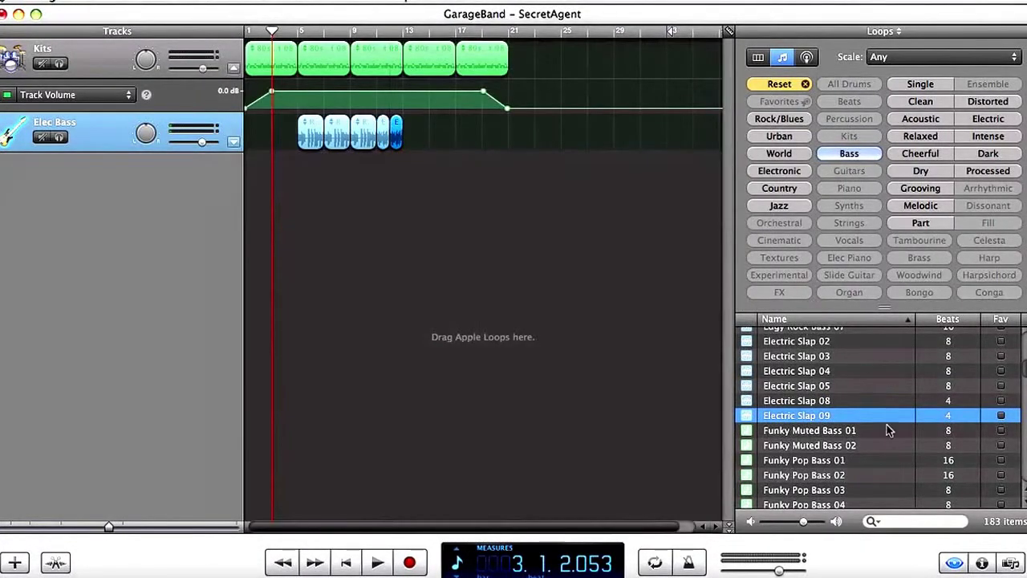
{"action": "left_click_drag", "start_coordinate": [815, 423], "coordinate": [401, 143]}
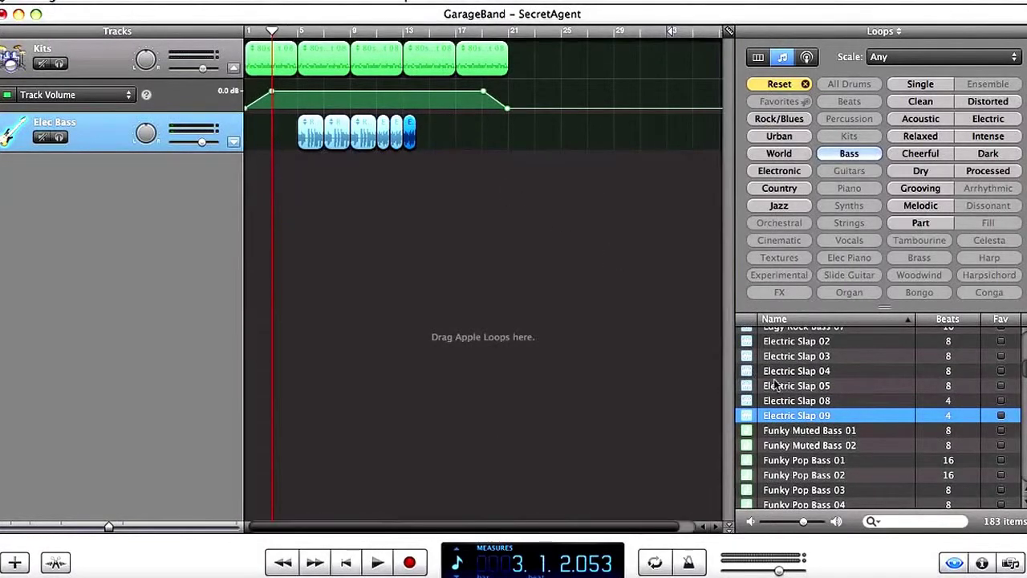
{"action": "left_click_drag", "start_coordinate": [797, 426], "coordinate": [419, 155]}
{"action": "left_click_drag", "start_coordinate": [797, 415], "coordinate": [429, 146]}
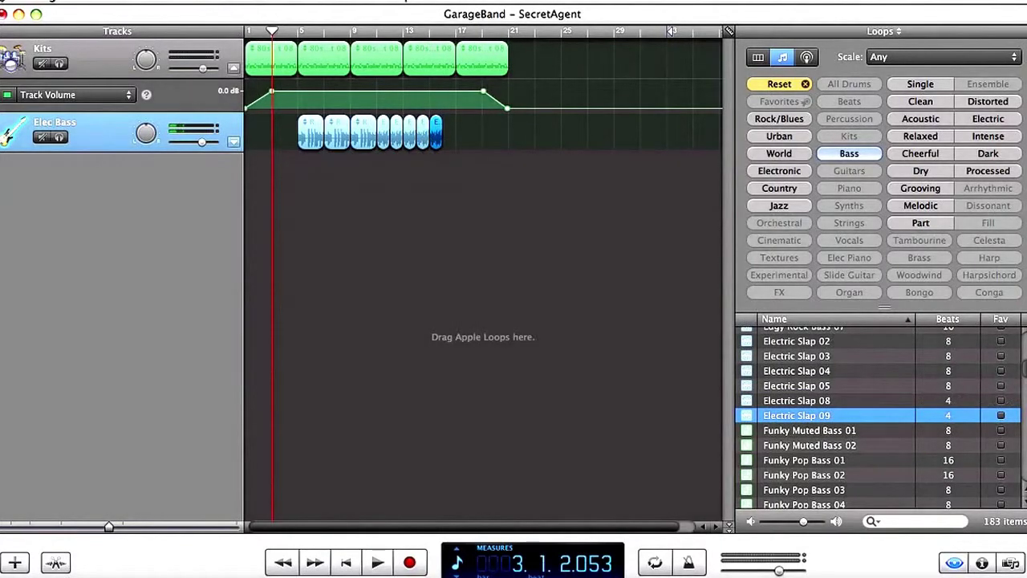
- Finish the bass line with Rock Bass 09 loops up to where the drums fade
{"action": "scroll", "coordinate": [1023, 409], "scroll_direction": "down", "scroll_amount": 20}
{"action": "scroll", "coordinate": [1023, 409], "scroll_direction": "up", "scroll_amount": 2}
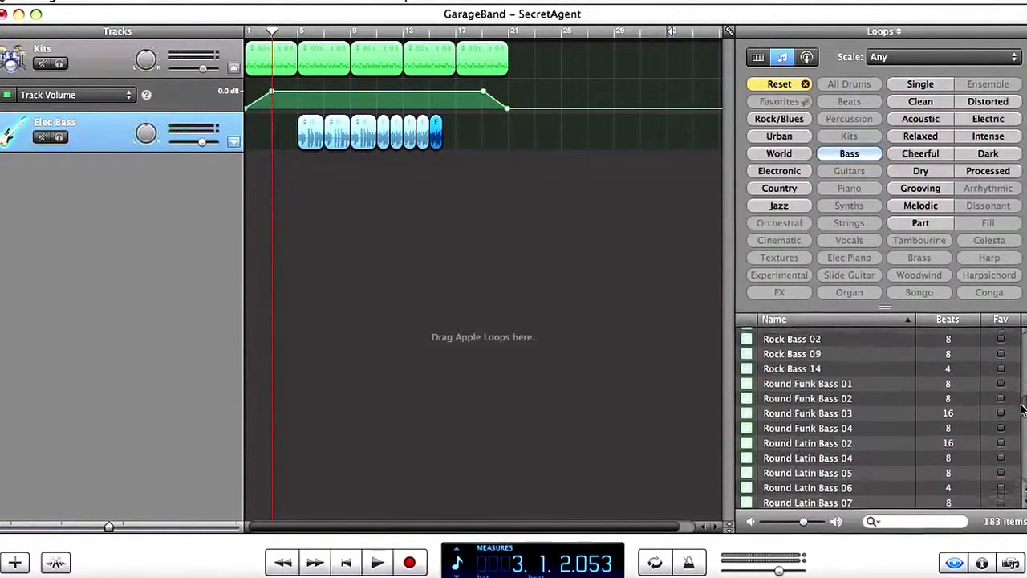
{"action": "scroll", "coordinate": [1023, 409], "scroll_direction": "up", "scroll_amount": 3}
{"action": "left_click_drag", "start_coordinate": [795, 402], "coordinate": [447, 141]}
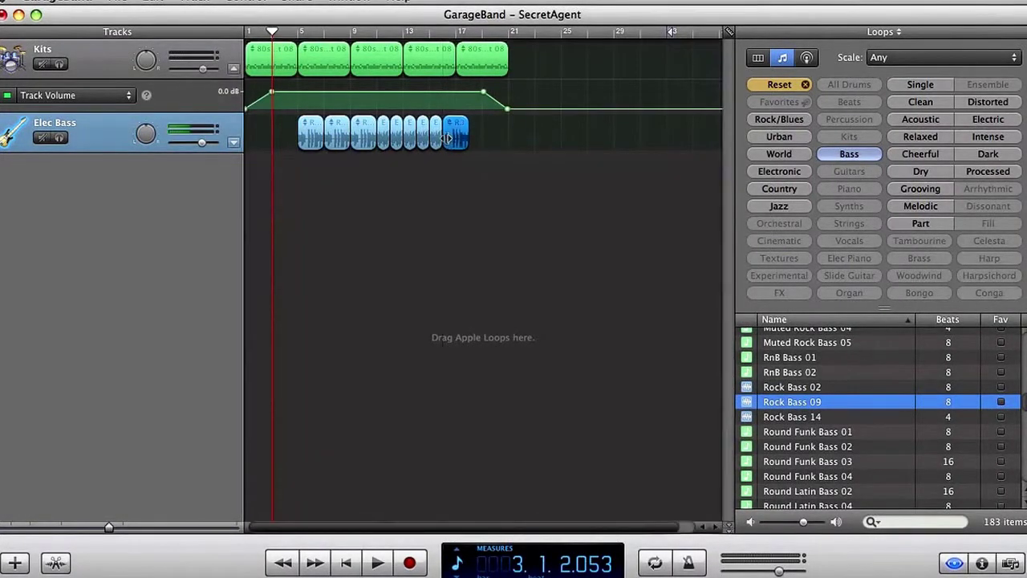
{"action": "left_click_drag", "start_coordinate": [809, 406], "coordinate": [466, 145]}
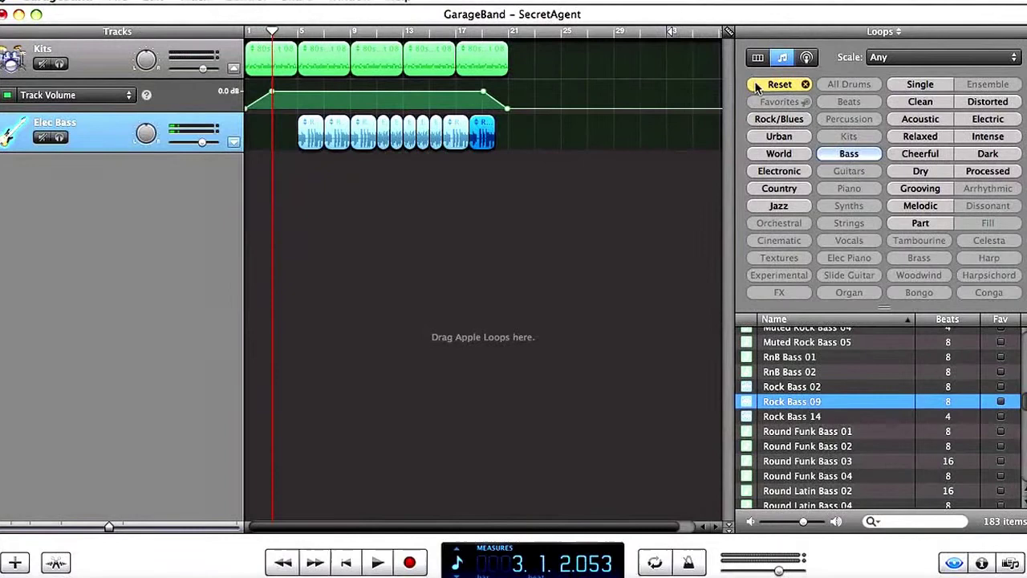
- Switch the loop filter from Bass to Rock/Blues and scroll to the Secret Agent Guitar loops
{"action": "left_click", "coordinate": [806, 85]}
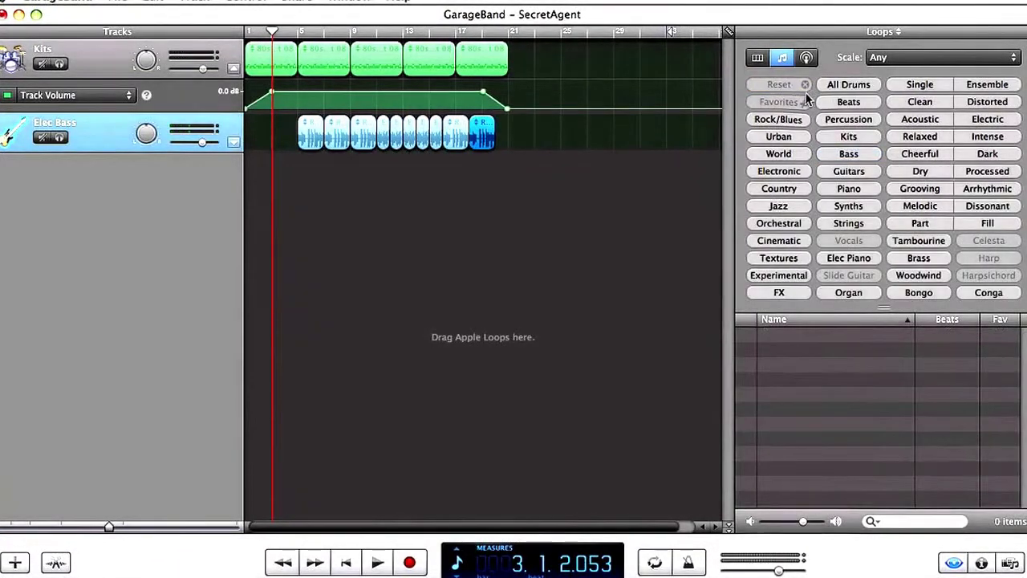
{"action": "left_click", "coordinate": [798, 119]}
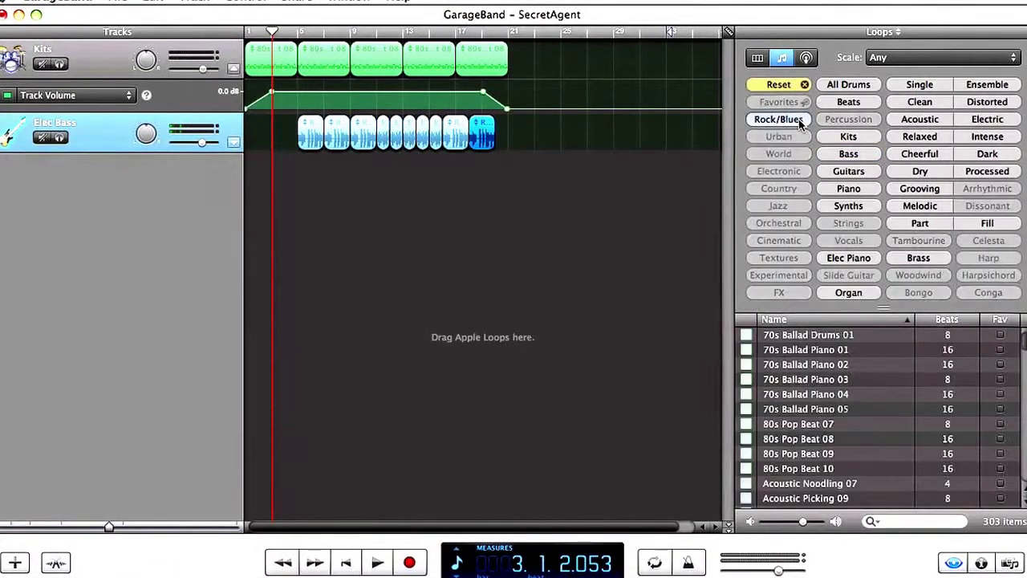
{"action": "scroll", "coordinate": [879, 417], "scroll_direction": "down", "scroll_amount": 20}
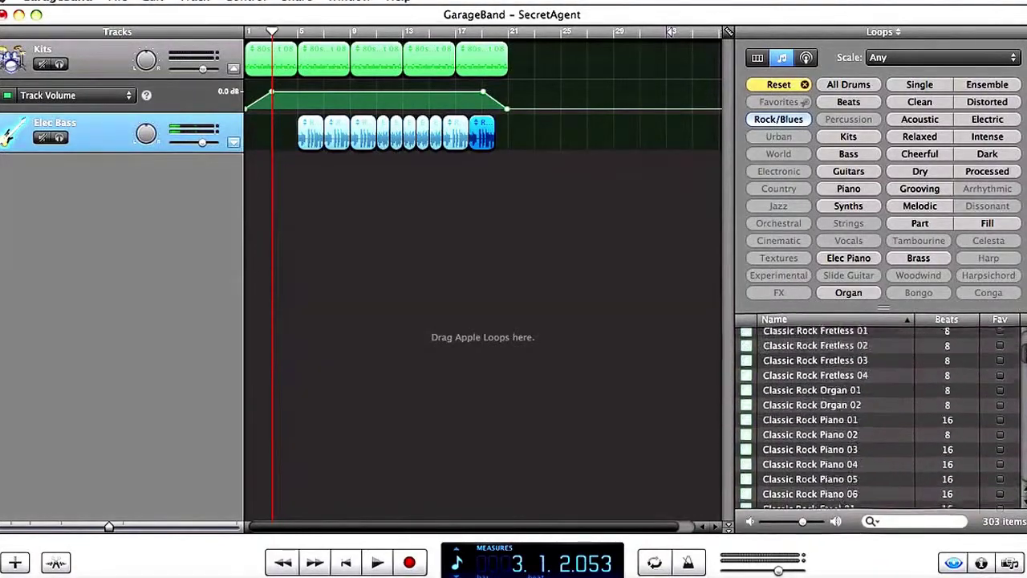
{"action": "scroll", "coordinate": [1021, 407], "scroll_direction": "down", "scroll_amount": 20}
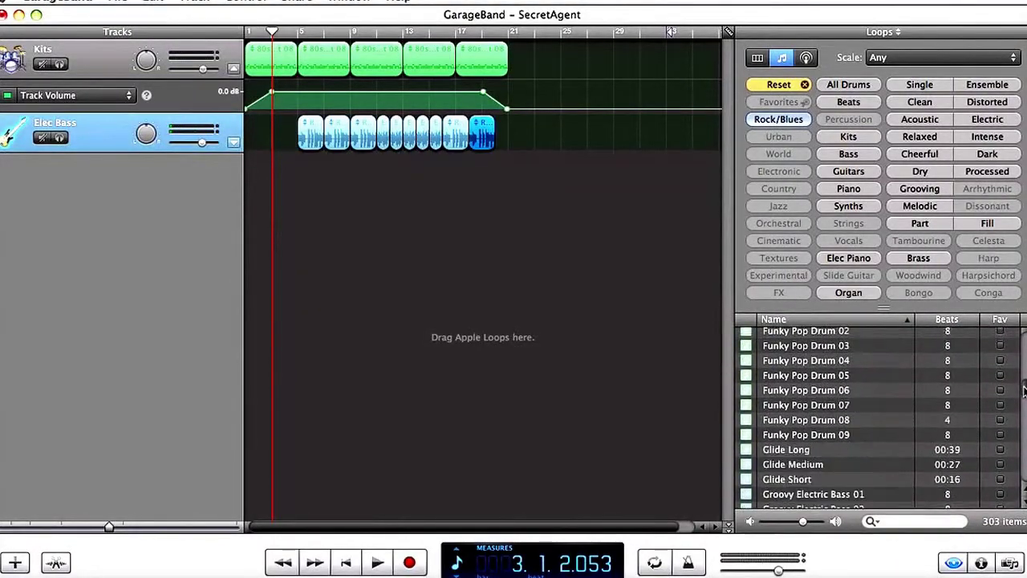
{"action": "scroll", "coordinate": [1021, 407], "scroll_direction": "down", "scroll_amount": 20}
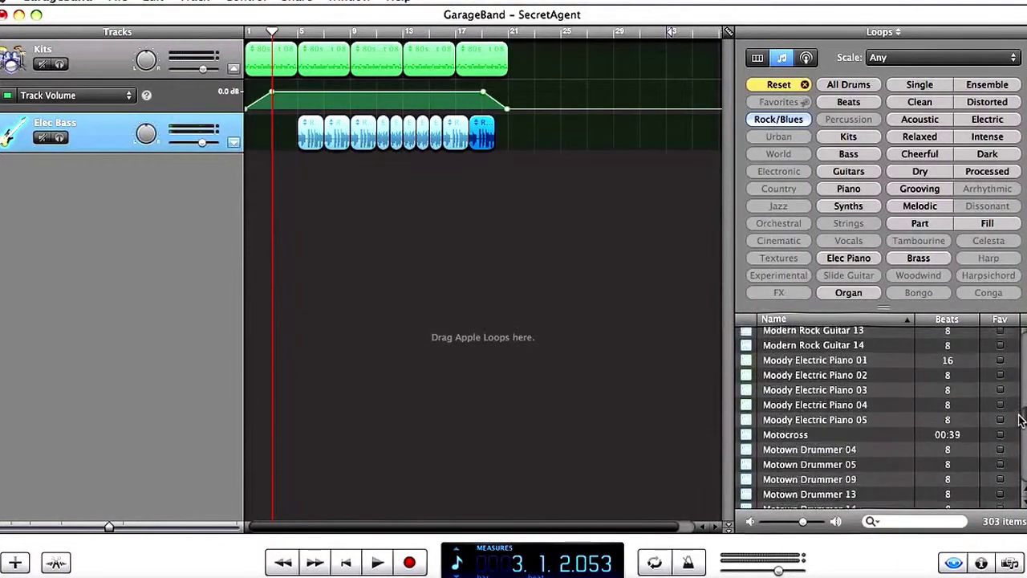
{"action": "scroll", "coordinate": [1021, 437], "scroll_direction": "down", "scroll_amount": 20}
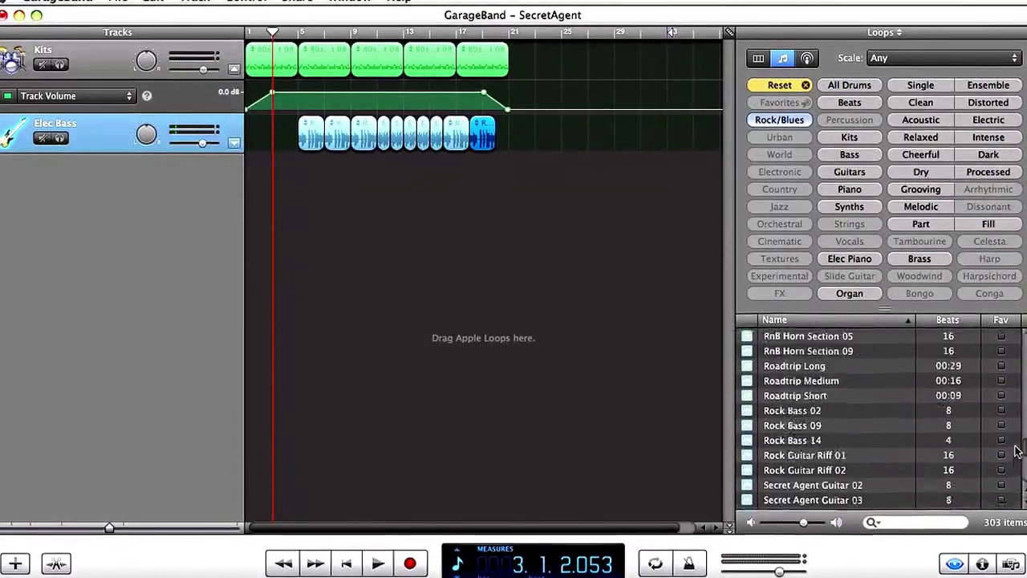
{"action": "scroll", "coordinate": [1018, 454], "scroll_direction": "up", "scroll_amount": 5}
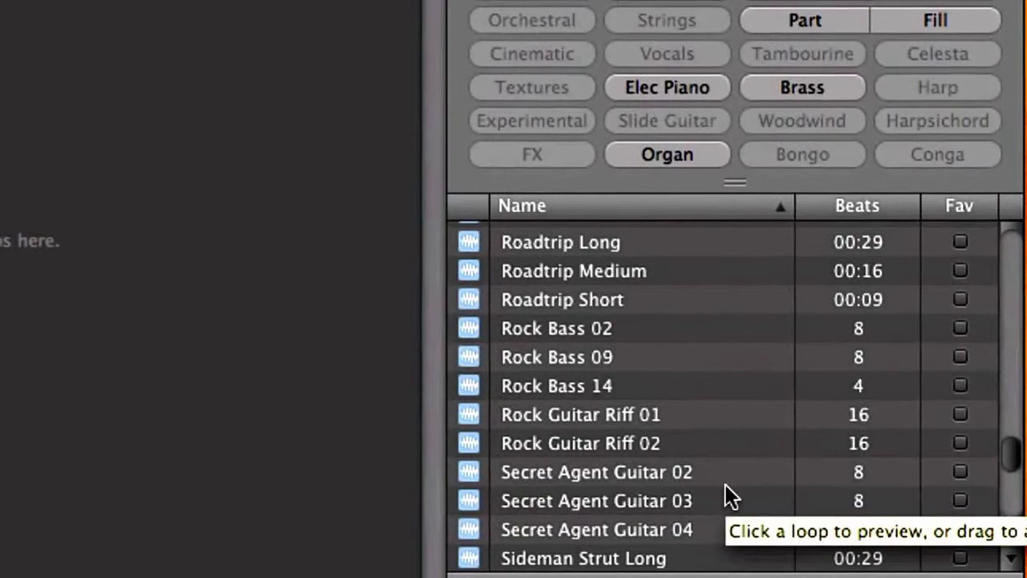
- Place two Secret Agent Guitar 03 regions and one Secret Agent Guitar 04 on a new Elec Guitar track
{"action": "left_click_drag", "start_coordinate": [691, 504], "coordinate": [0, 0]}
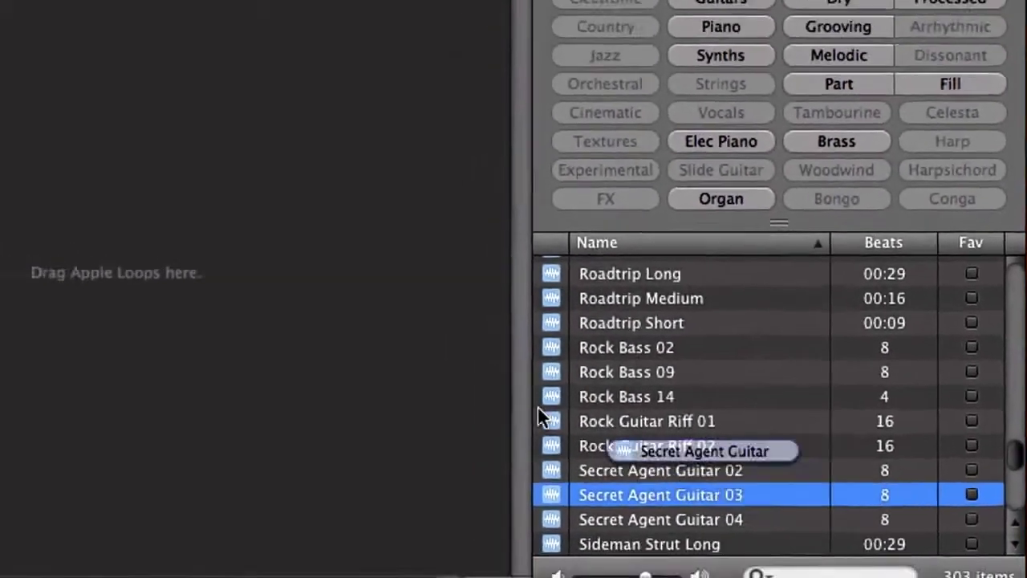
{"action": "left_click_drag", "start_coordinate": [350, 165], "coordinate": [359, 167]}
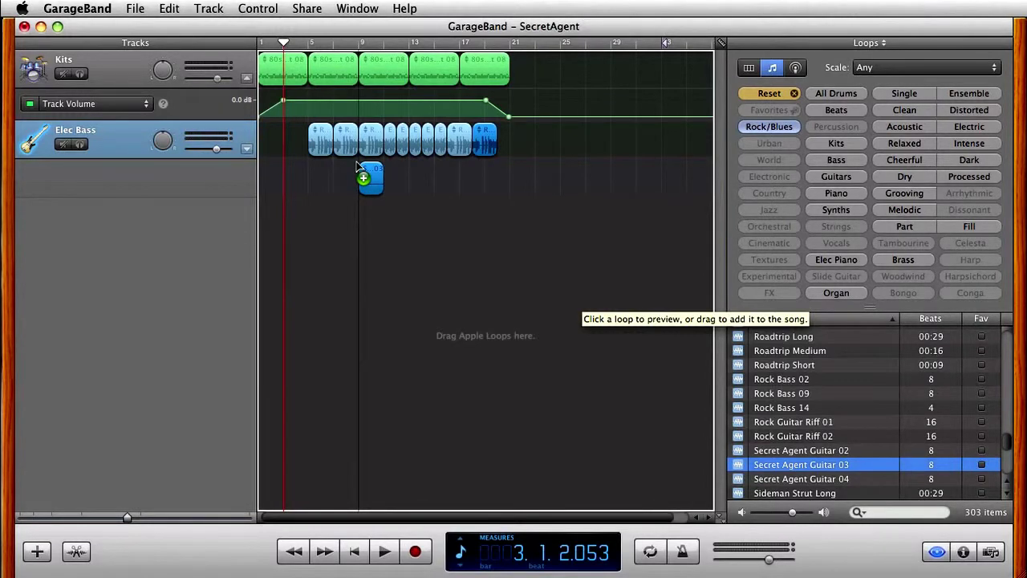
{"action": "left_click_drag", "start_coordinate": [359, 167], "coordinate": [359, 167]}
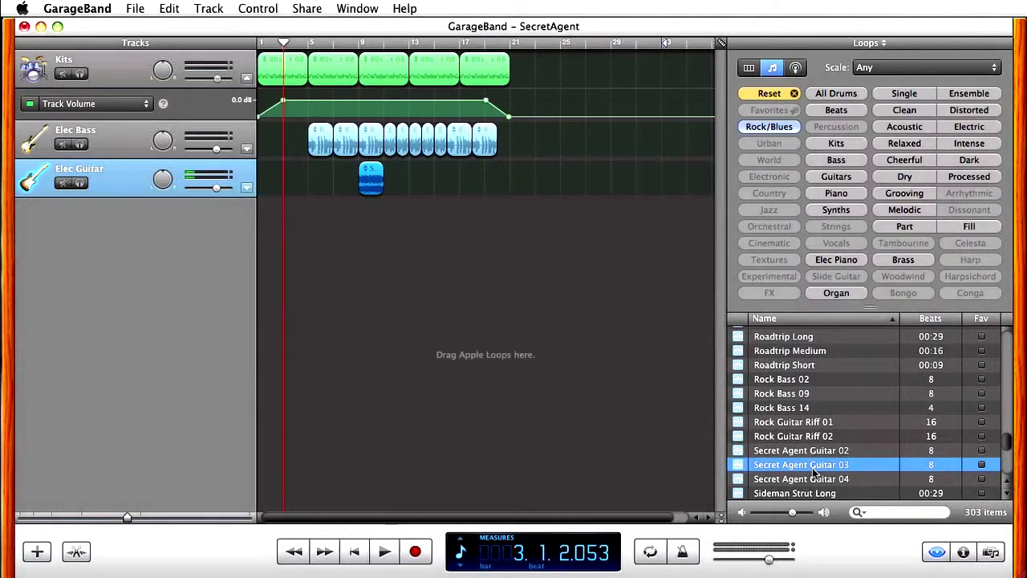
{"action": "left_click_drag", "start_coordinate": [814, 472], "coordinate": [412, 192]}
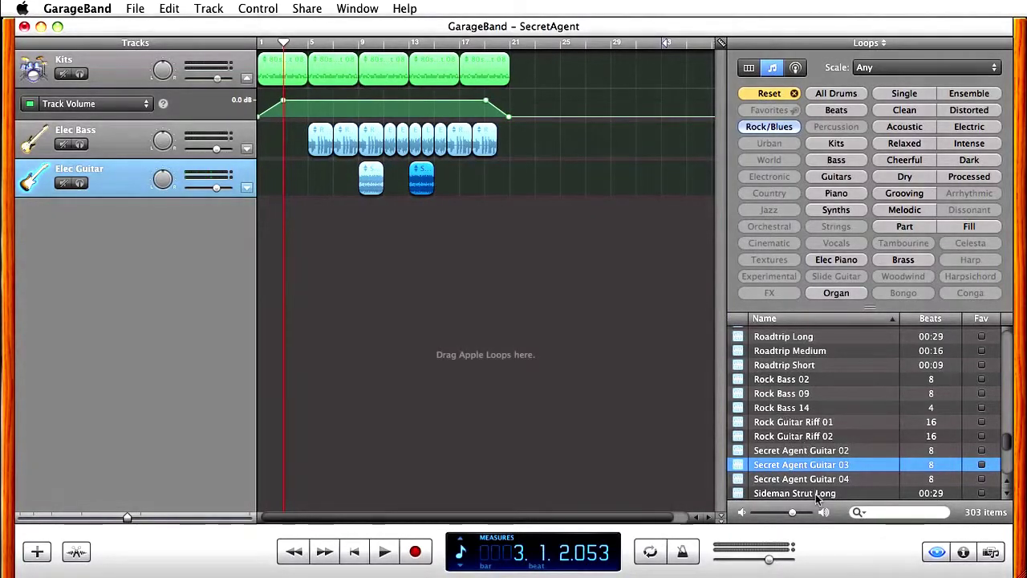
{"action": "left_click_drag", "start_coordinate": [826, 479], "coordinate": [484, 171]}
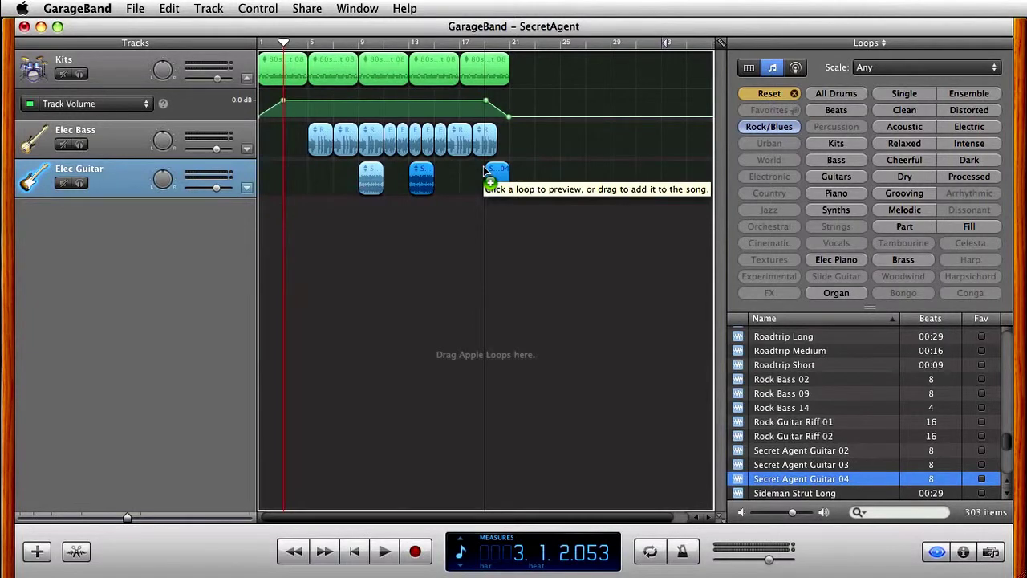
{"action": "left_click_drag", "start_coordinate": [484, 170], "coordinate": [484, 170]}
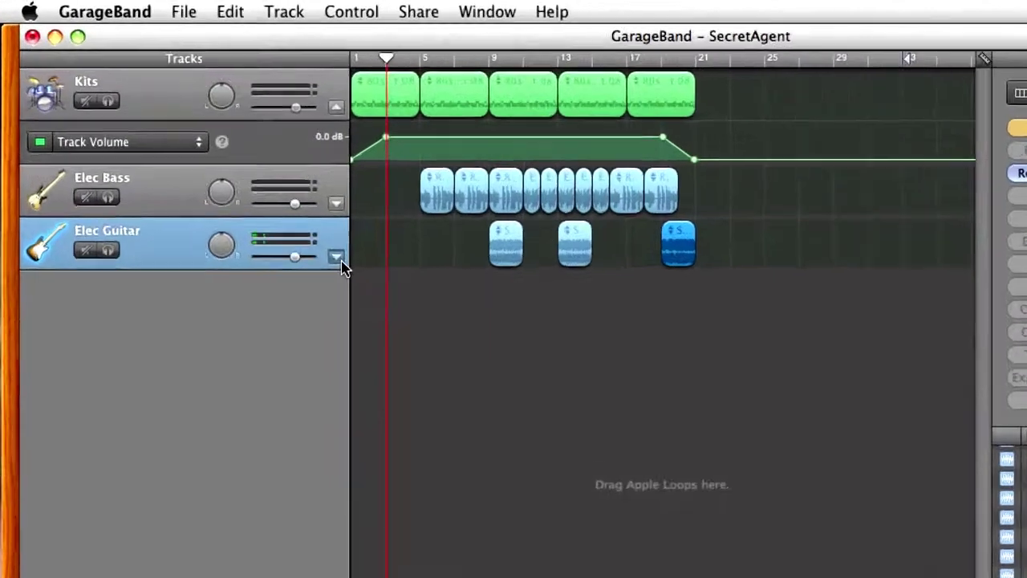
- Enable Elec Guitar track volume automation and fade it down right after the last guitar region
{"action": "left_click", "coordinate": [248, 189]}
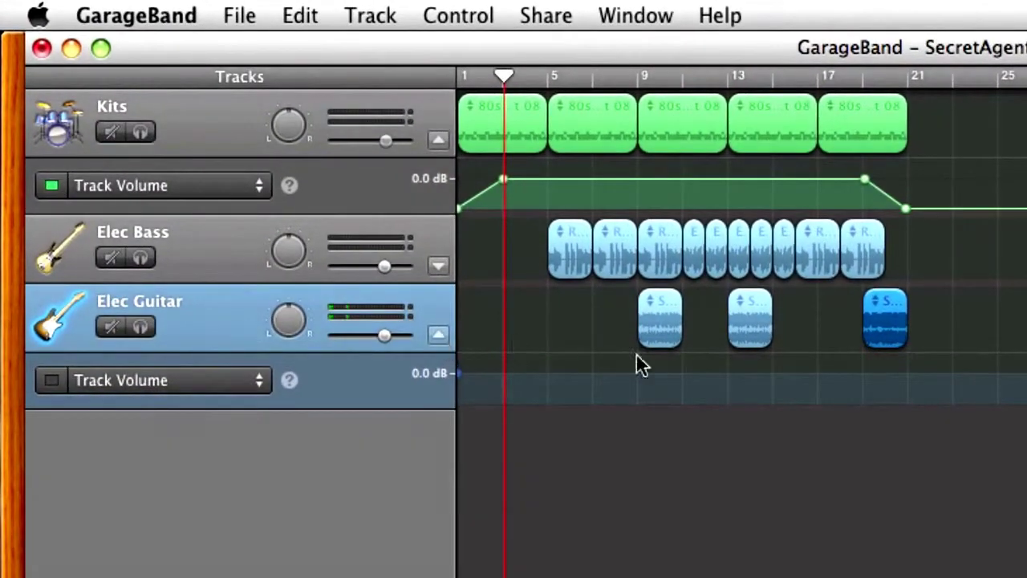
{"action": "left_click", "coordinate": [889, 374]}
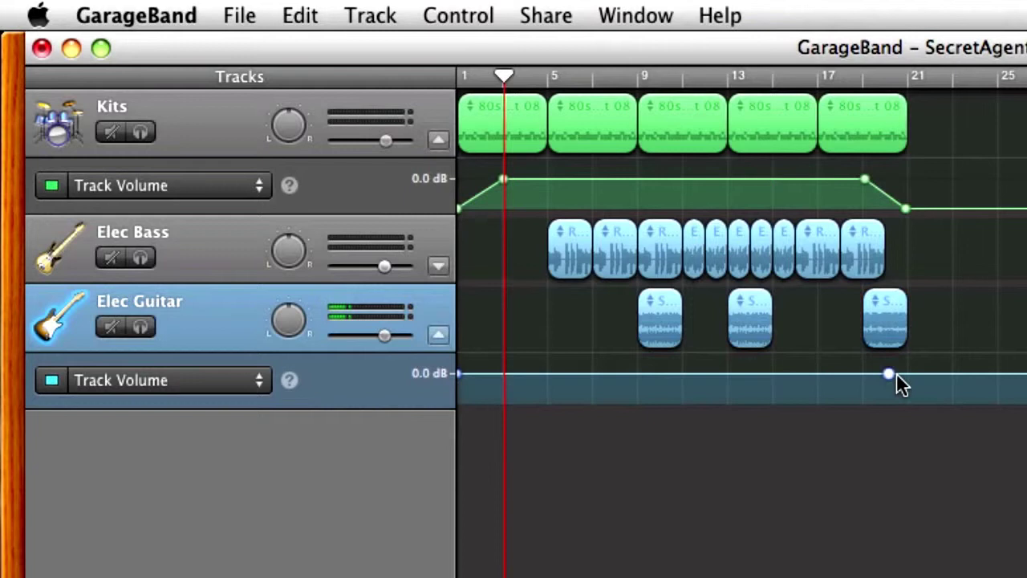
{"action": "left_click_drag", "start_coordinate": [905, 372], "coordinate": [905, 404]}
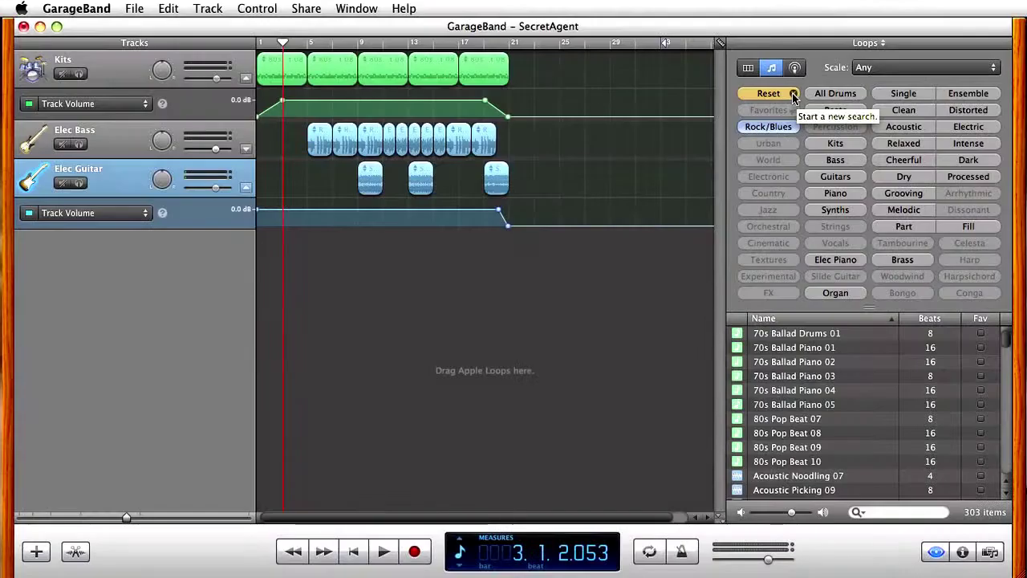
- Filter the loops to Percussion and scroll down to the Shaker loops
{"action": "left_click", "coordinate": [793, 97]}
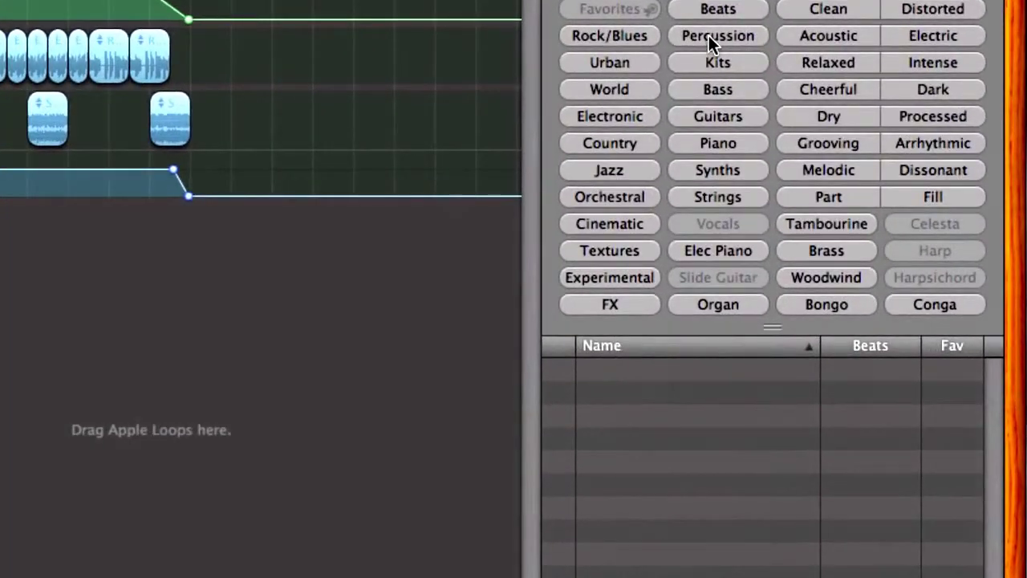
{"action": "left_click", "coordinate": [709, 35]}
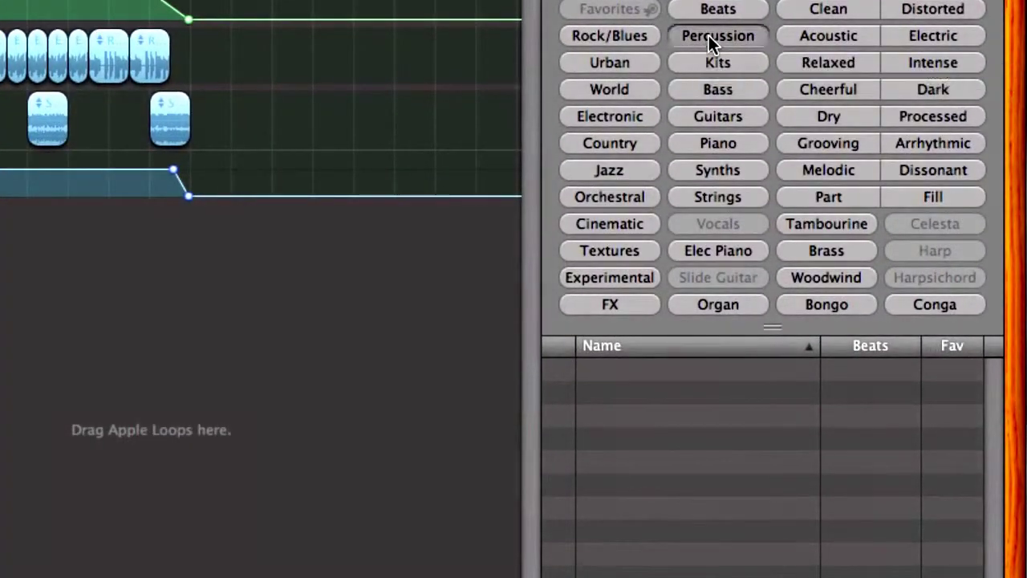
{"action": "left_click_drag", "start_coordinate": [995, 392], "coordinate": [995, 482]}
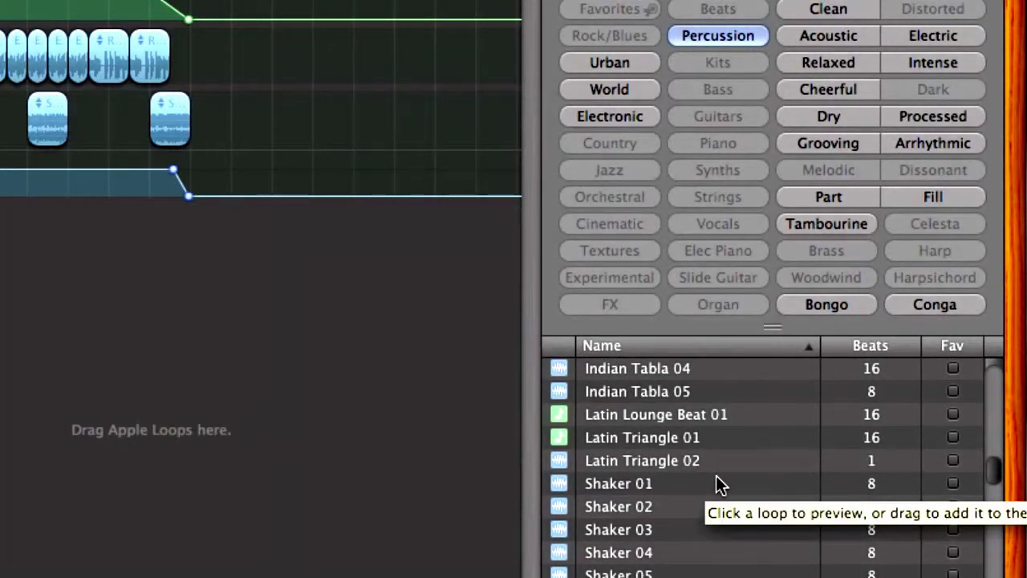
- Create a Shaker track from the Shaker 01 loop, with regions at bars 5, 9, 17 and 21
{"action": "left_click_drag", "start_coordinate": [716, 482], "coordinate": [0, 233]}
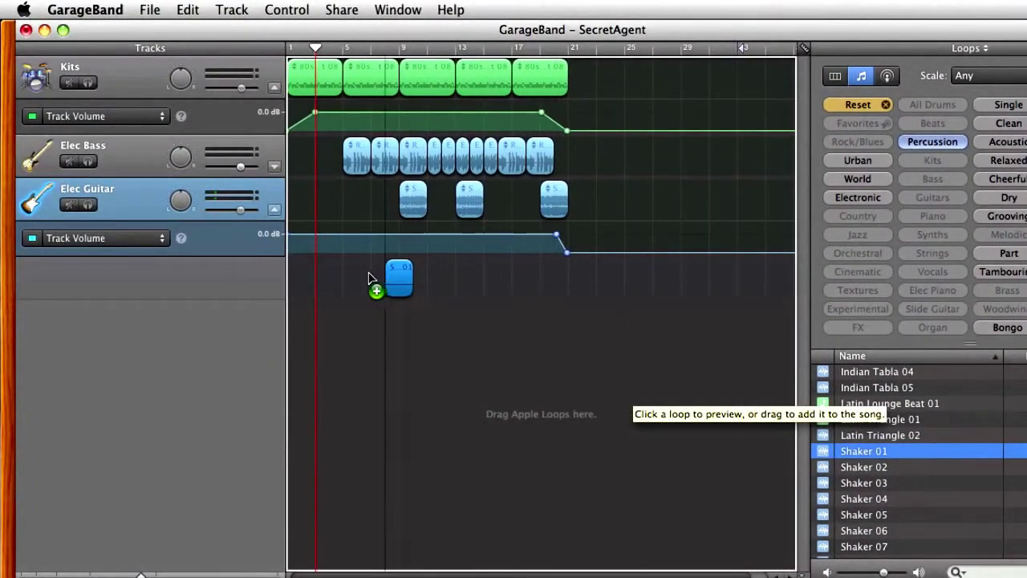
{"action": "left_click_drag", "start_coordinate": [370, 278], "coordinate": [342, 277]}
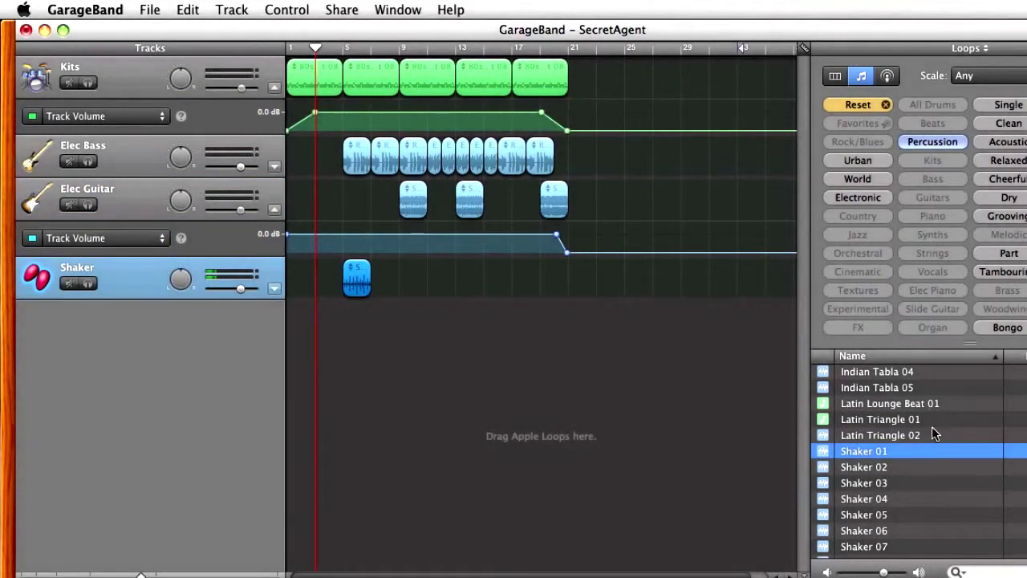
{"action": "left_click_drag", "start_coordinate": [885, 455], "coordinate": [405, 292]}
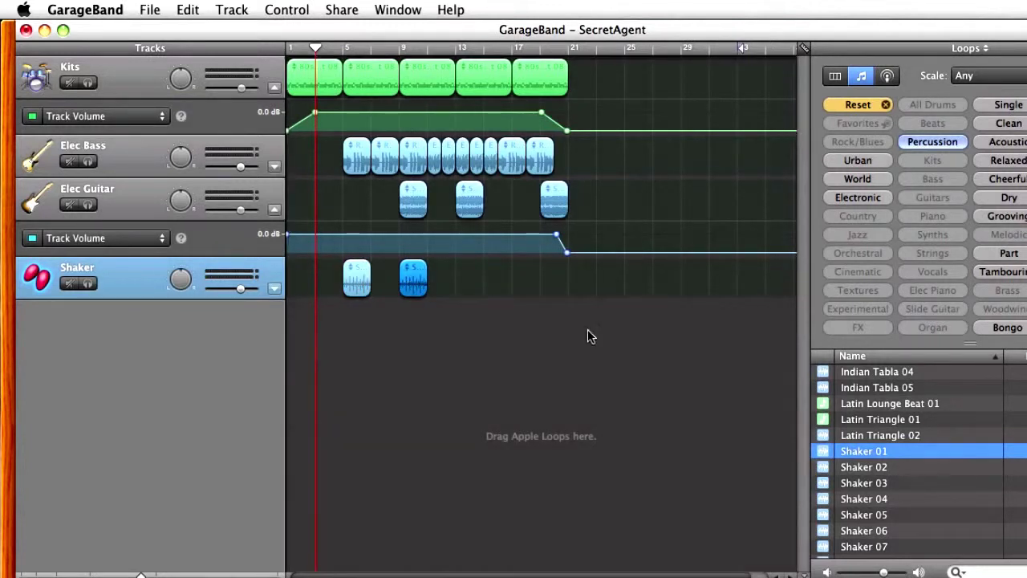
{"action": "scroll", "coordinate": [900, 492], "scroll_direction": "down", "scroll_amount": 3}
{"action": "scroll", "coordinate": [947, 523], "scroll_direction": "up", "scroll_amount": 2}
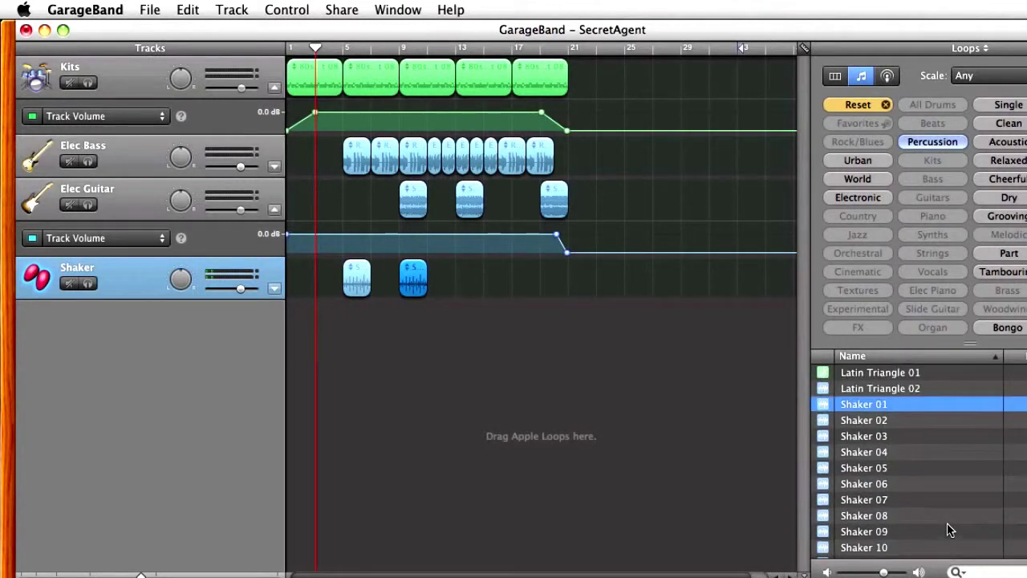
{"action": "left_click_drag", "start_coordinate": [877, 401], "coordinate": [512, 284]}
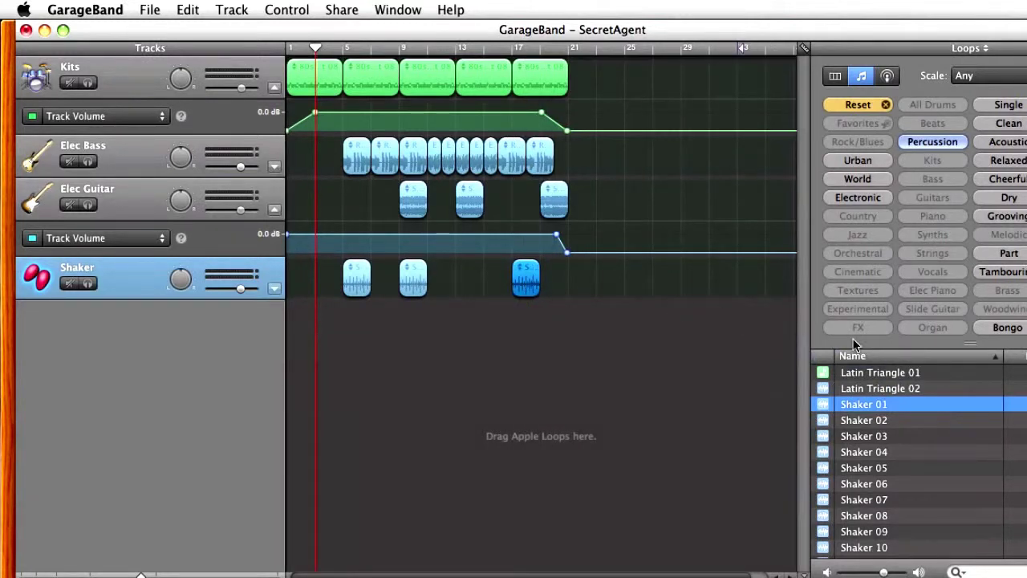
{"action": "left_click_drag", "start_coordinate": [877, 406], "coordinate": [571, 278]}
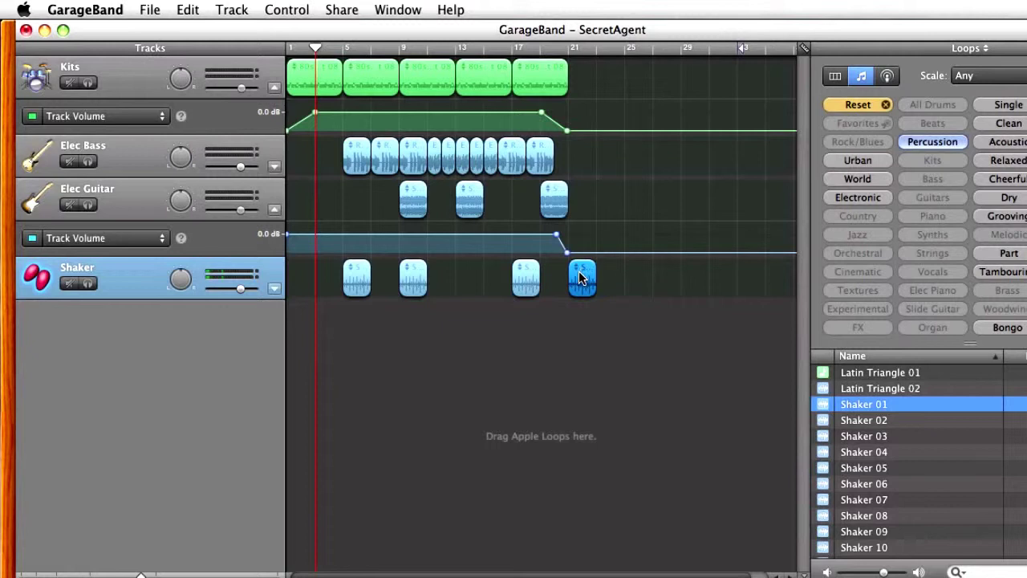
- Delete the Shaker region at bar 21, then undo the deletion
{"action": "left_click", "coordinate": [530, 278]}
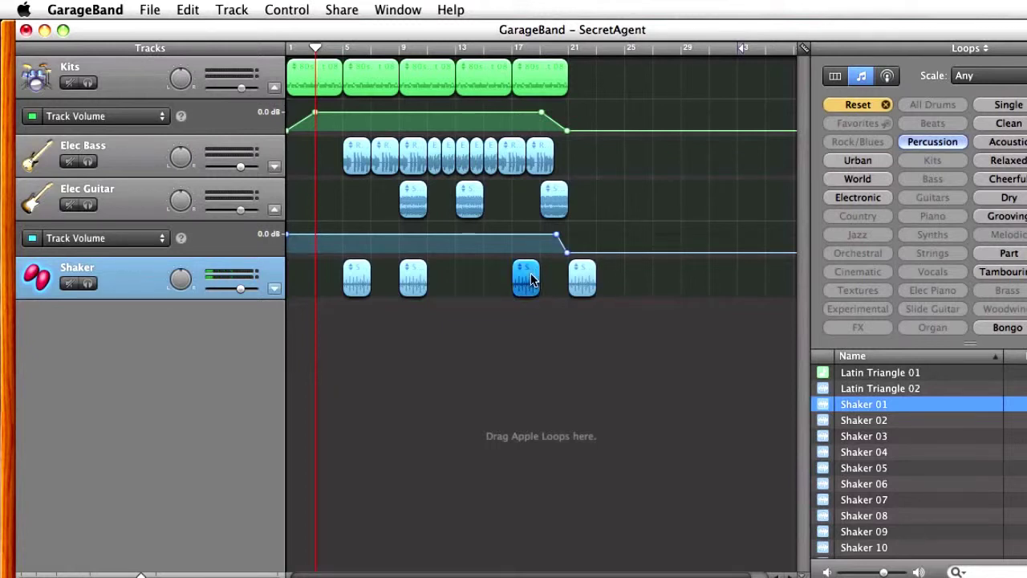
{"action": "left_click", "coordinate": [581, 286]}
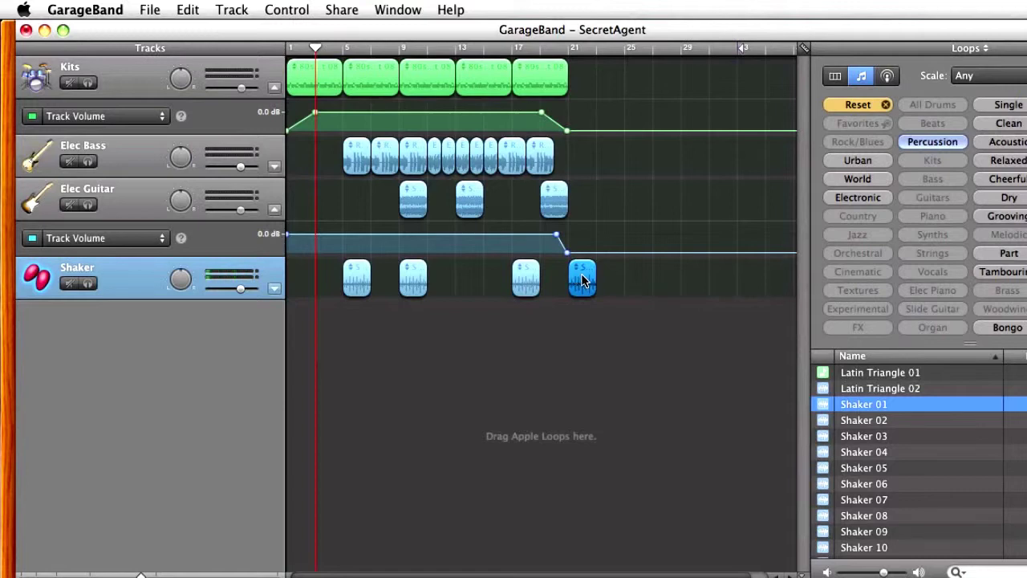
{"action": "key", "text": "Delete"}
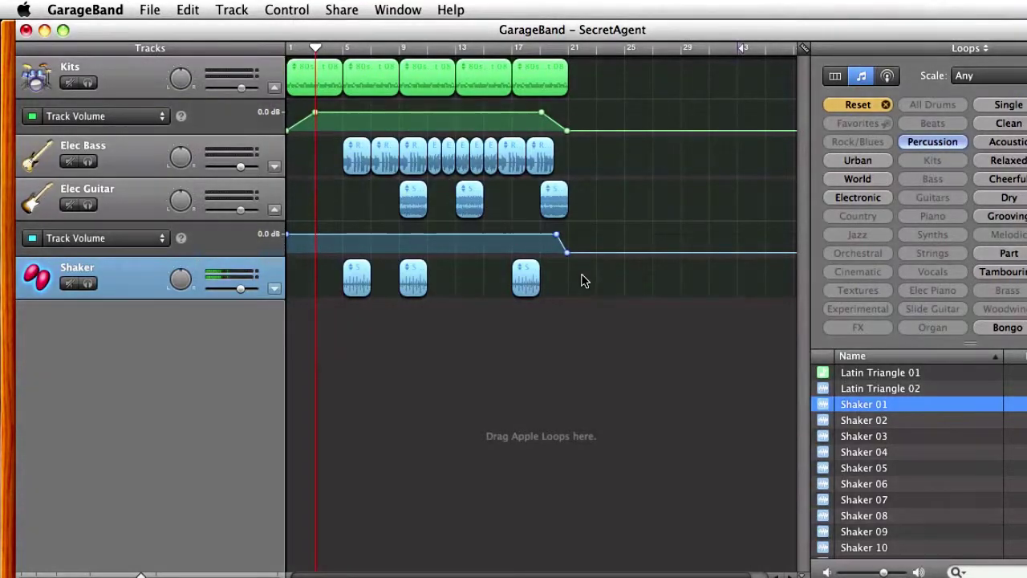
{"action": "left_click", "coordinate": [187, 10]}
{"action": "left_click", "coordinate": [198, 30]}
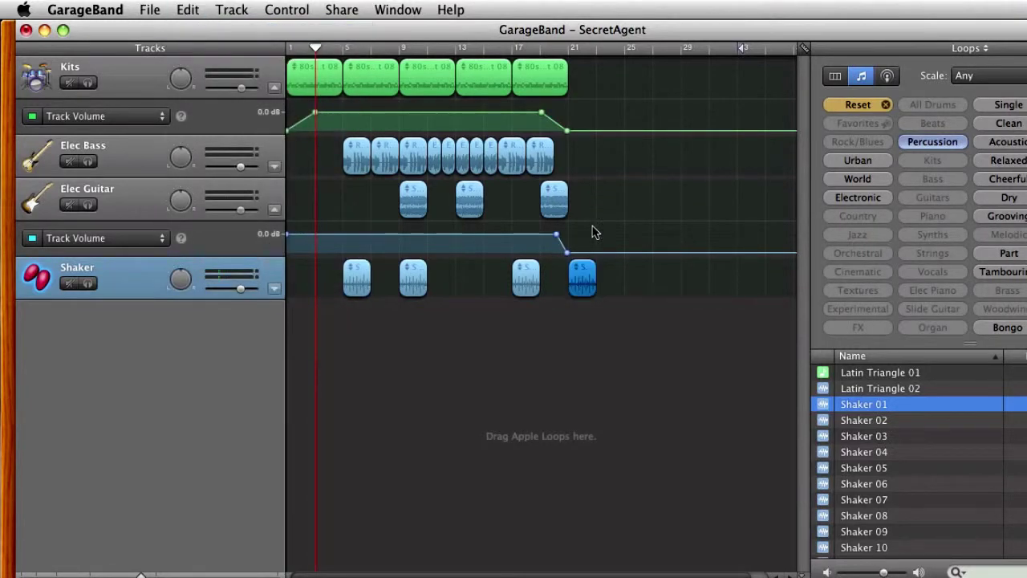
- Delete the bar-21 Shaker region again with Edit > Delete
{"action": "left_click", "coordinate": [184, 10]}
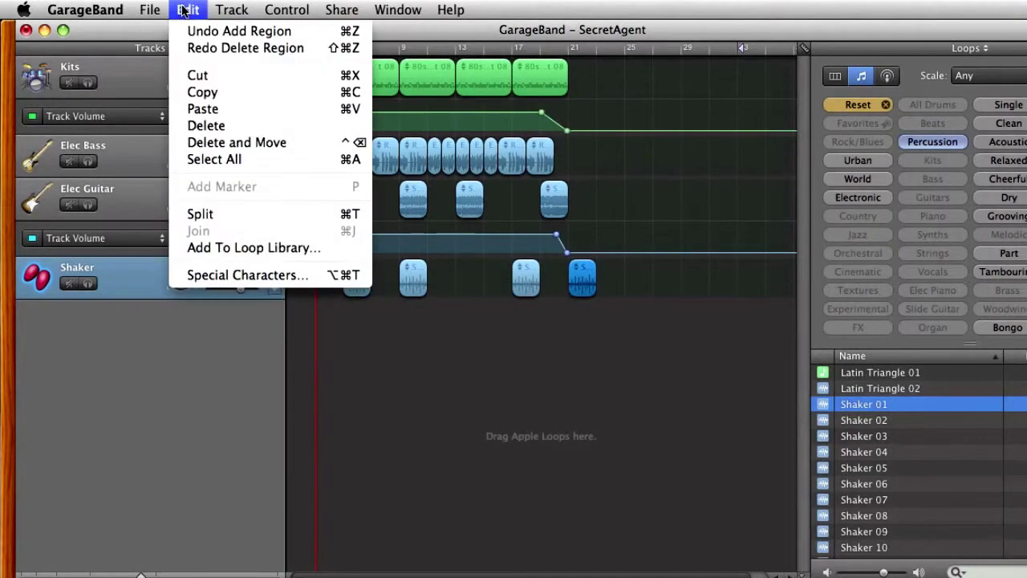
{"action": "left_click", "coordinate": [225, 126]}
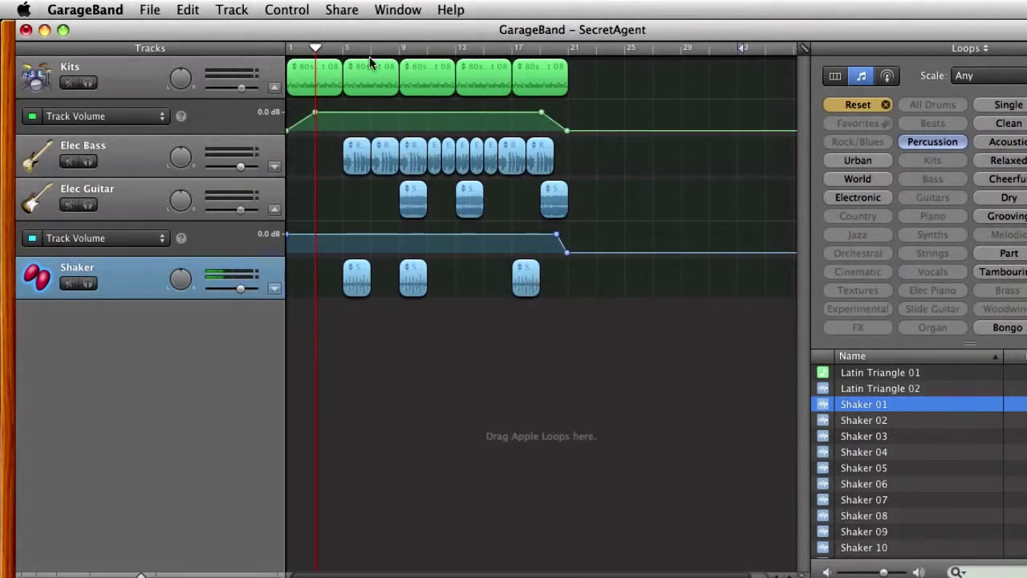
{"action": "left_click", "coordinate": [196, 10]}
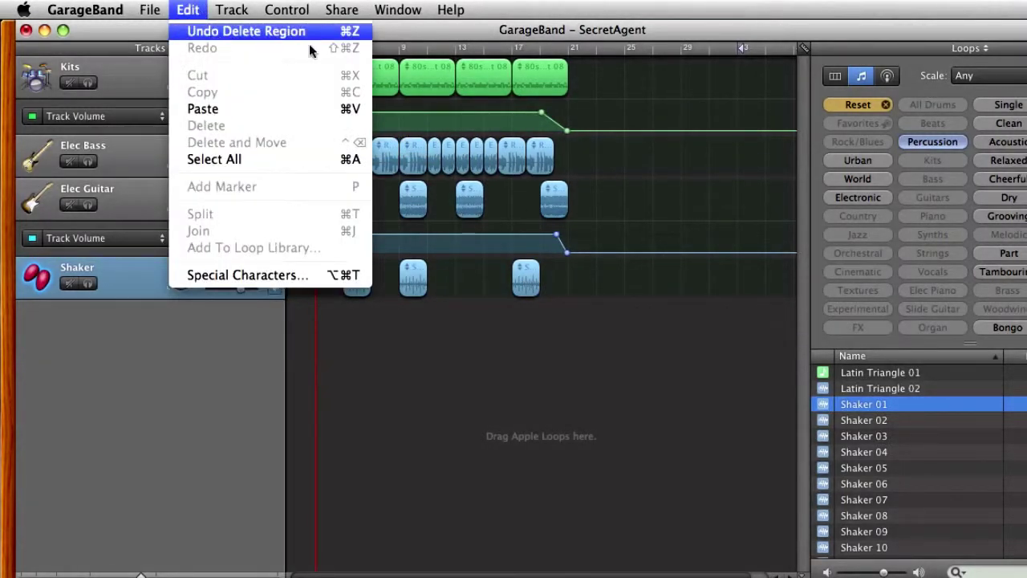
{"action": "left_click", "coordinate": [614, 283]}
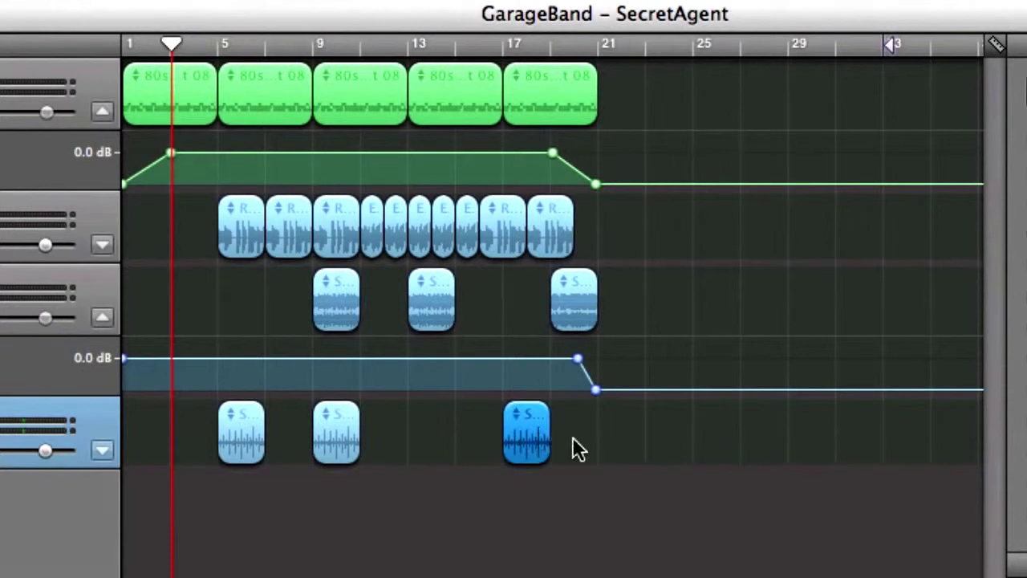
{"action": "left_click", "coordinate": [578, 448]}
{"action": "left_click", "coordinate": [548, 442]}
{"action": "mouse_move", "coordinate": [548, 451]}
{"action": "left_mouse_down"}
{"action": "mouse_move", "coordinate": [530, 451]}
{"action": "mouse_move", "coordinate": [540, 451]}
{"action": "left_mouse_up"}
{"action": "mouse_move", "coordinate": [551, 415]}
{"action": "left_mouse_down"}
{"action": "mouse_move", "coordinate": [610, 417]}
{"action": "mouse_move", "coordinate": [553, 417]}
{"action": "left_mouse_up"}
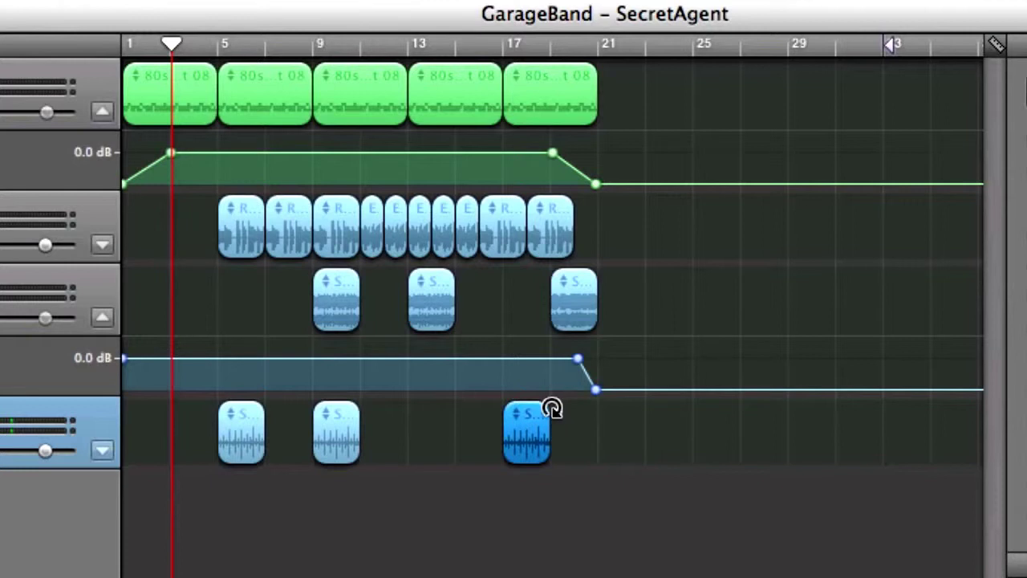
{"action": "mouse_move", "coordinate": [550, 409]}
{"action": "left_mouse_down"}
{"action": "mouse_move", "coordinate": [747, 408]}
{"action": "mouse_move", "coordinate": [555, 402]}
{"action": "left_mouse_up"}
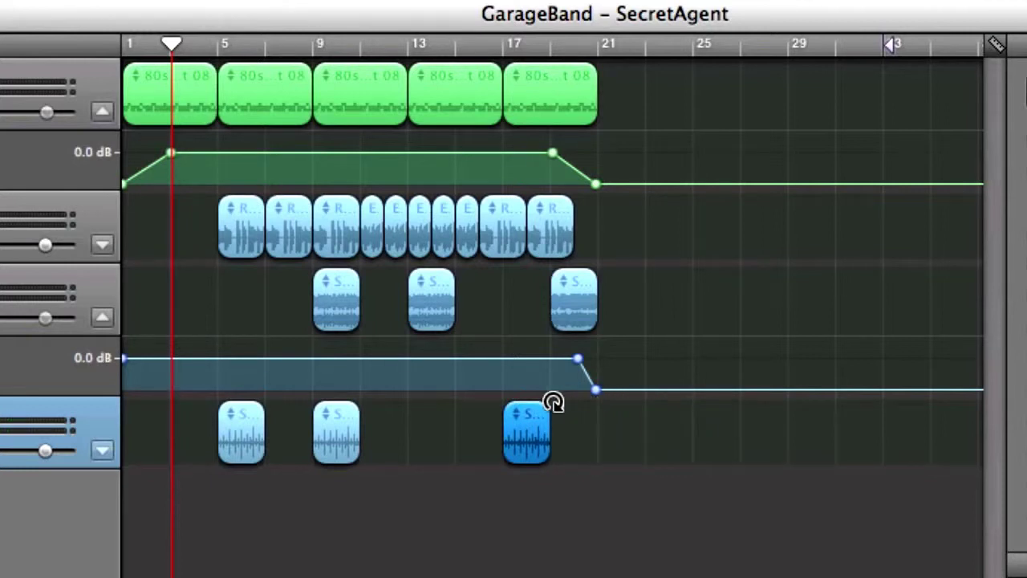
{"action": "left_click", "coordinate": [665, 447]}
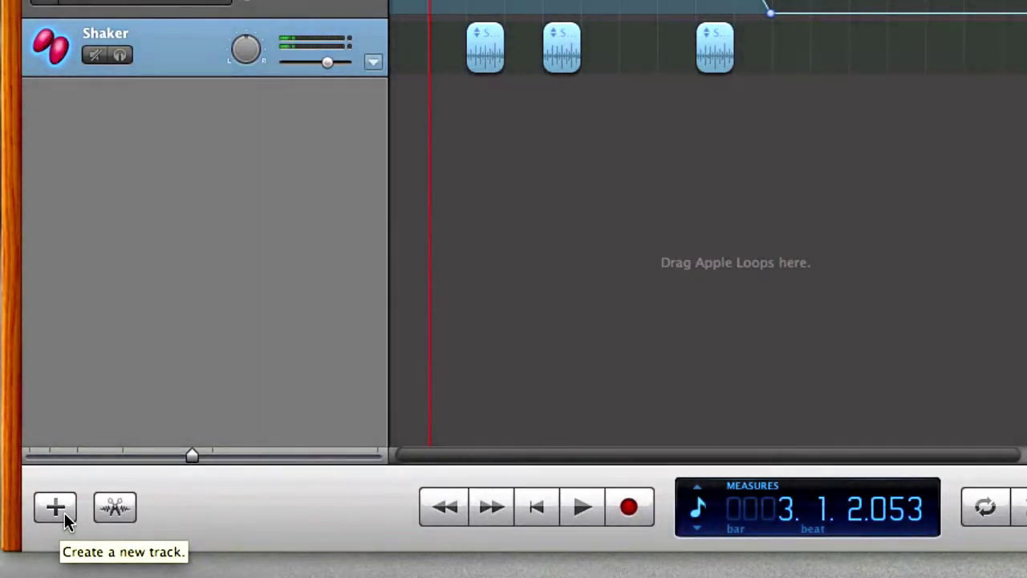
- Add a Real Instrument (microphone) track for recording the voice
{"action": "left_click", "coordinate": [55, 508]}
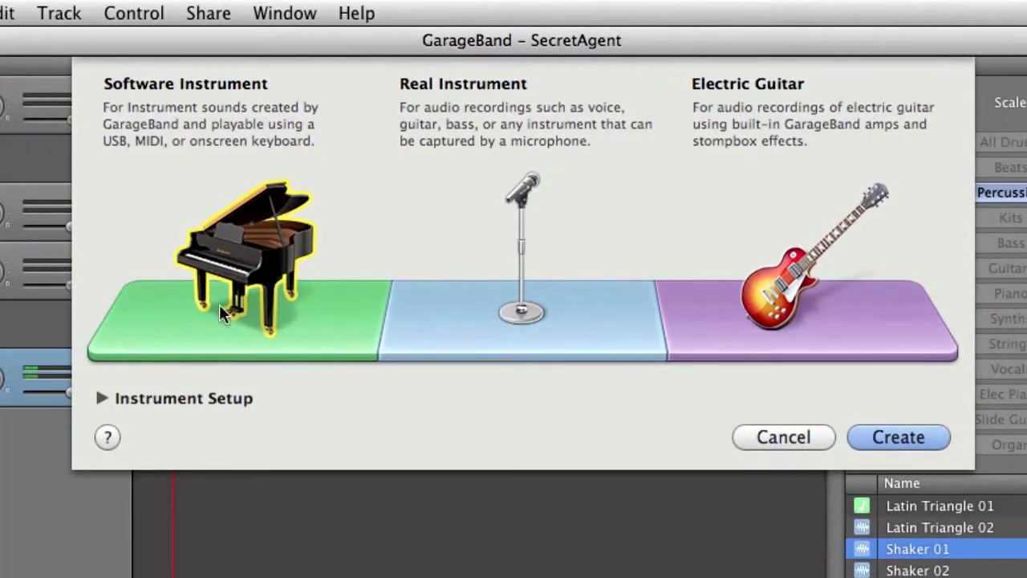
{"action": "left_click", "coordinate": [529, 196]}
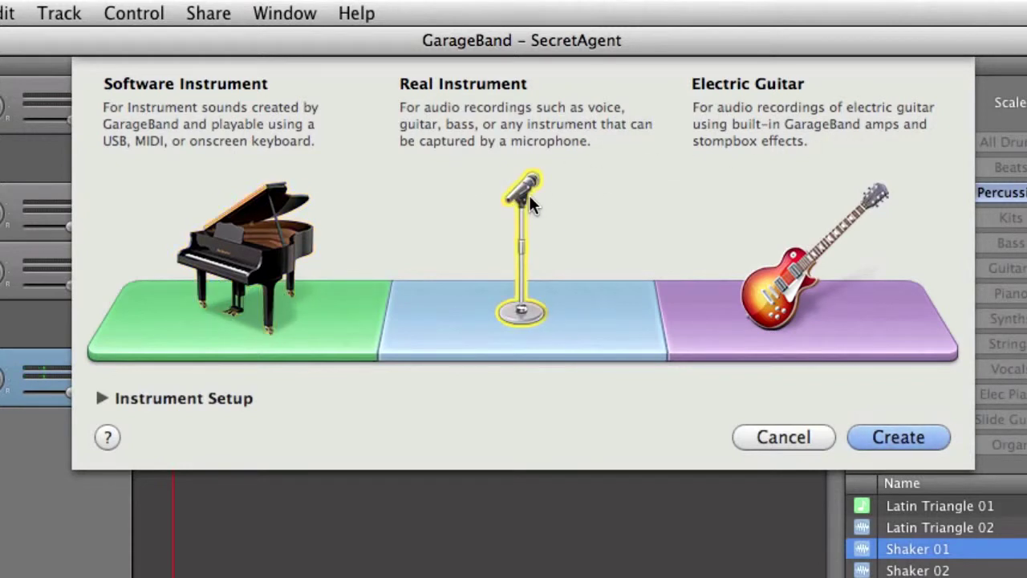
{"action": "left_click", "coordinate": [928, 437]}
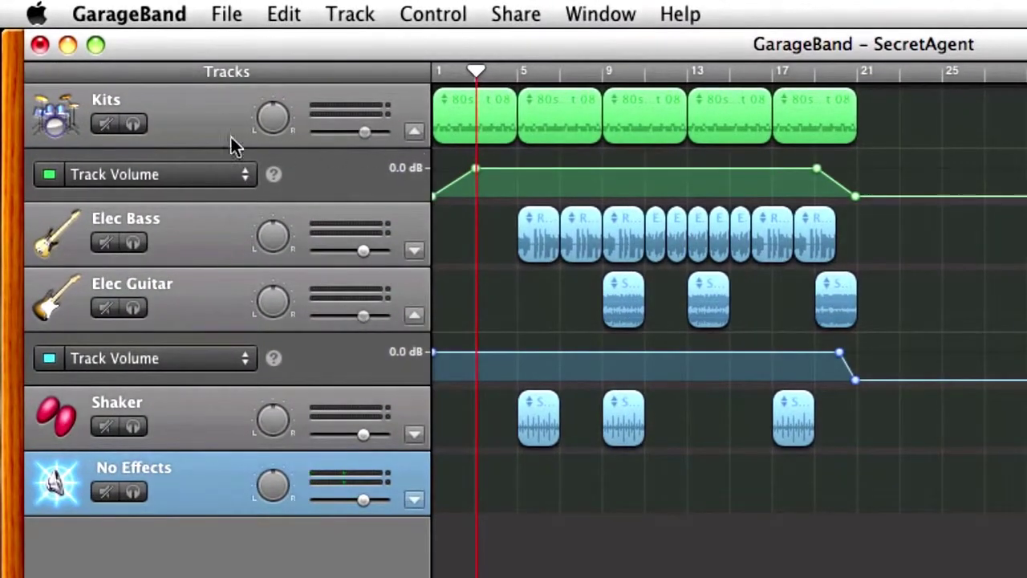
- Mute the Kits, Elec Bass, Elec Guitar and Shaker tracks
{"action": "left_click", "coordinate": [108, 126]}
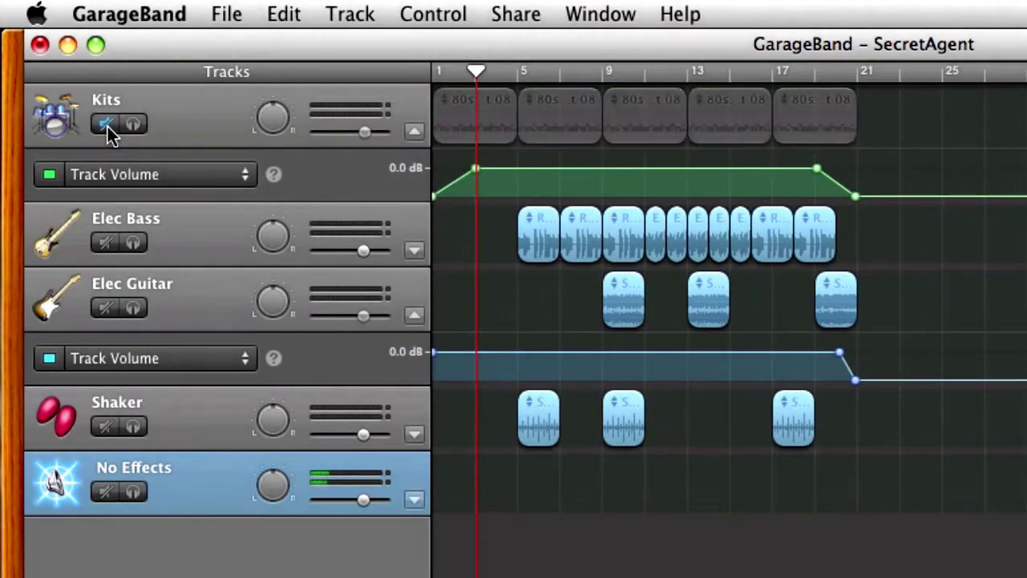
{"action": "left_click", "coordinate": [110, 245]}
{"action": "left_click", "coordinate": [105, 306]}
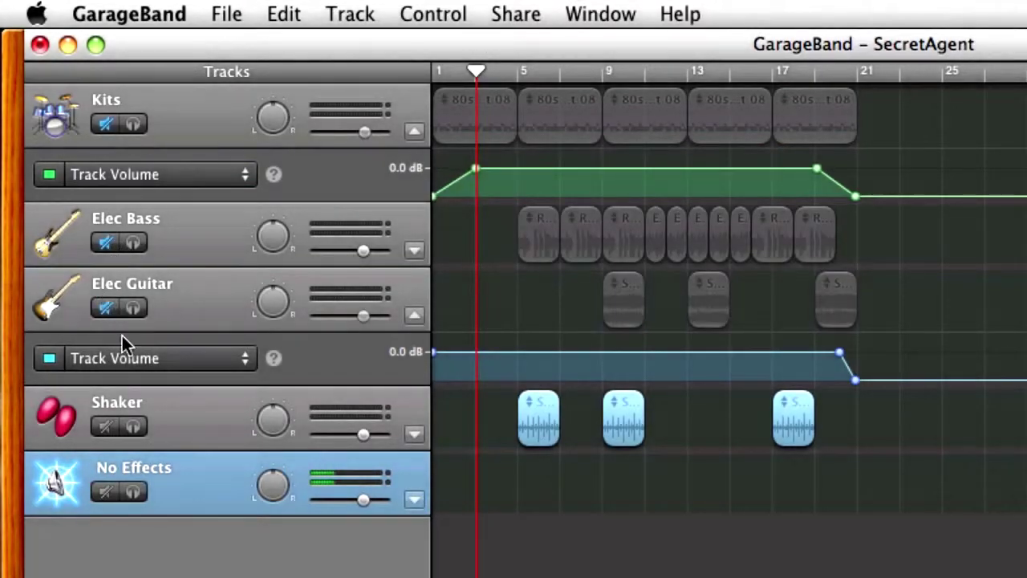
{"action": "left_click", "coordinate": [107, 422]}
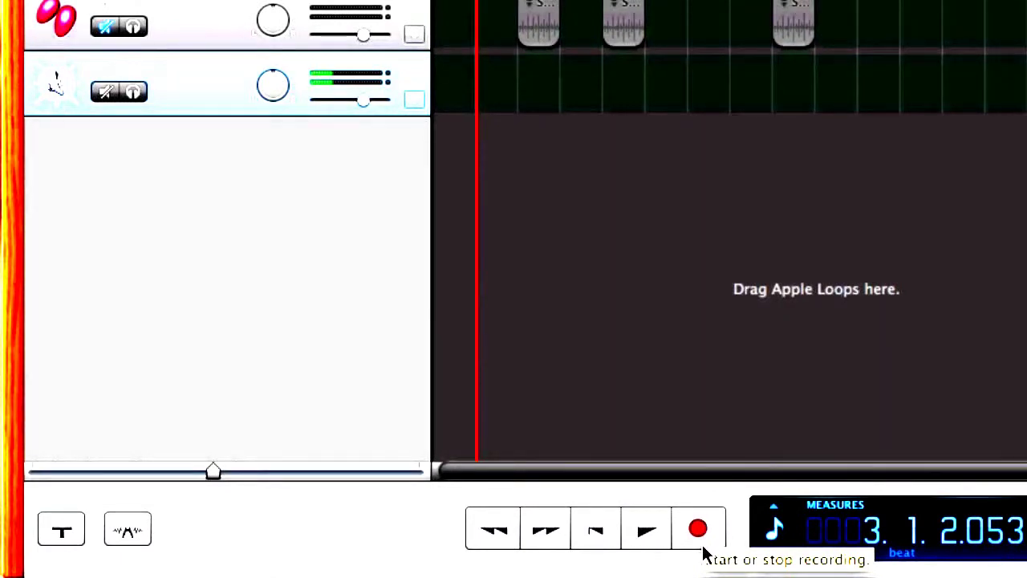
- Record a short voice take on the No Effects track
{"action": "left_click", "coordinate": [703, 537]}
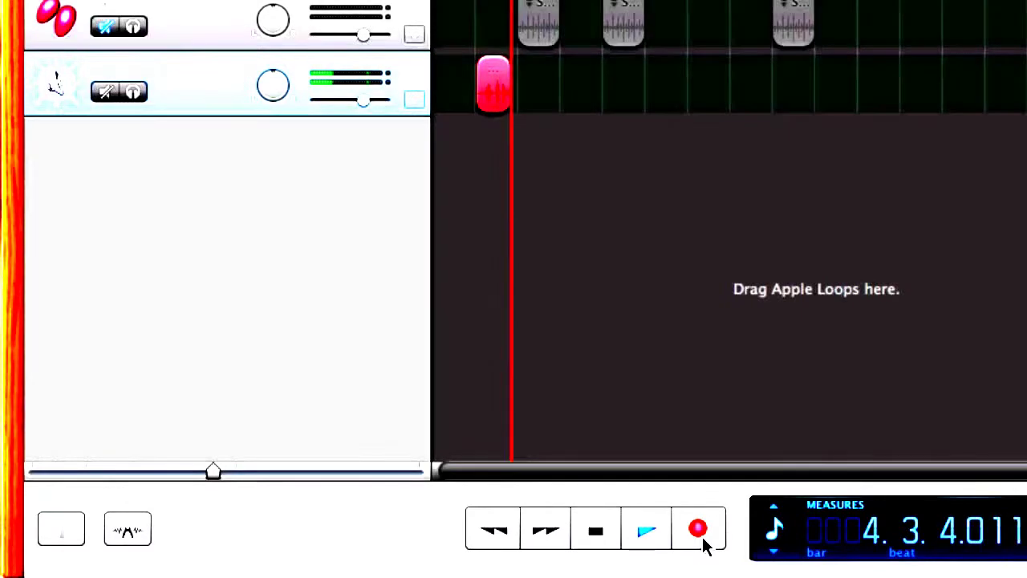
{"action": "left_click", "coordinate": [704, 546]}
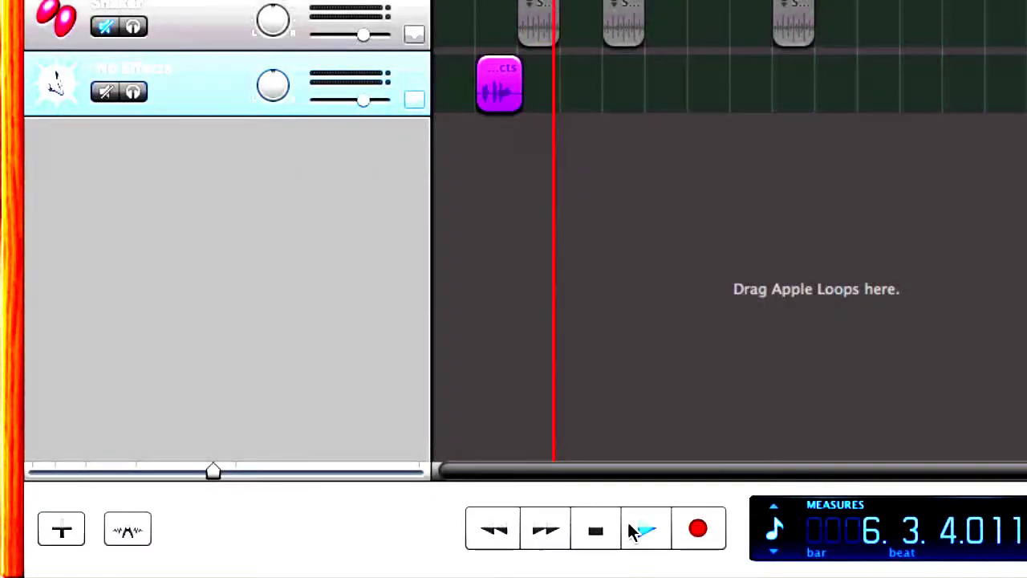
{"action": "left_click", "coordinate": [631, 530]}
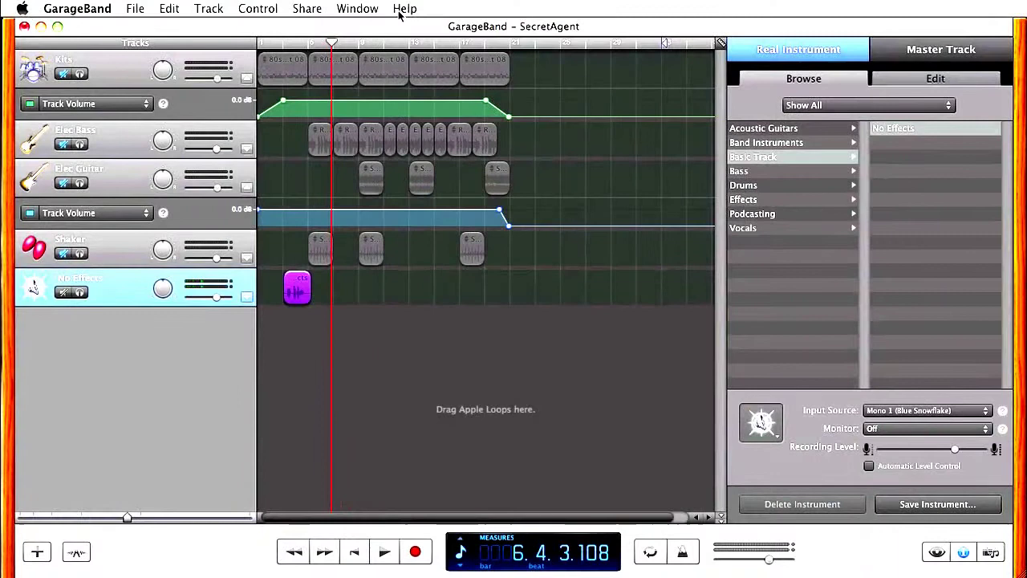
- Play back the recorded voice take from bar 3
{"action": "left_click", "coordinate": [282, 45]}
{"action": "left_click", "coordinate": [385, 552]}
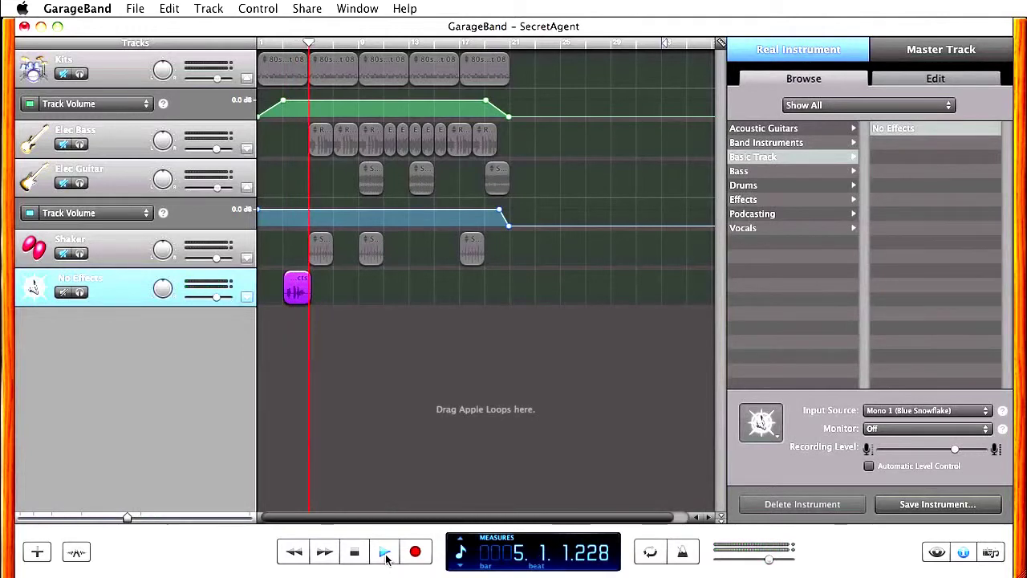
{"action": "left_click", "coordinate": [384, 553]}
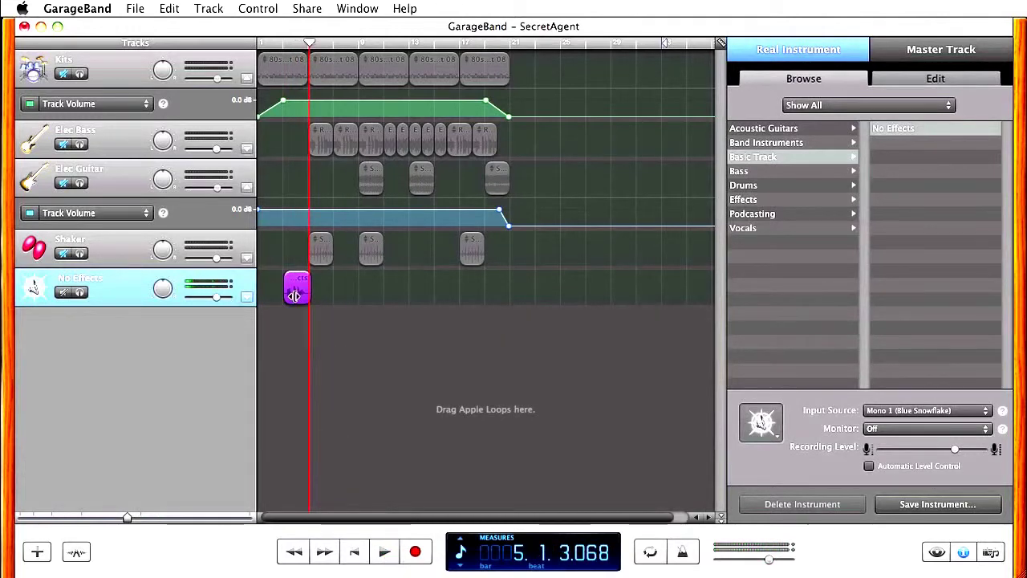
{"action": "key", "text": "Left"}
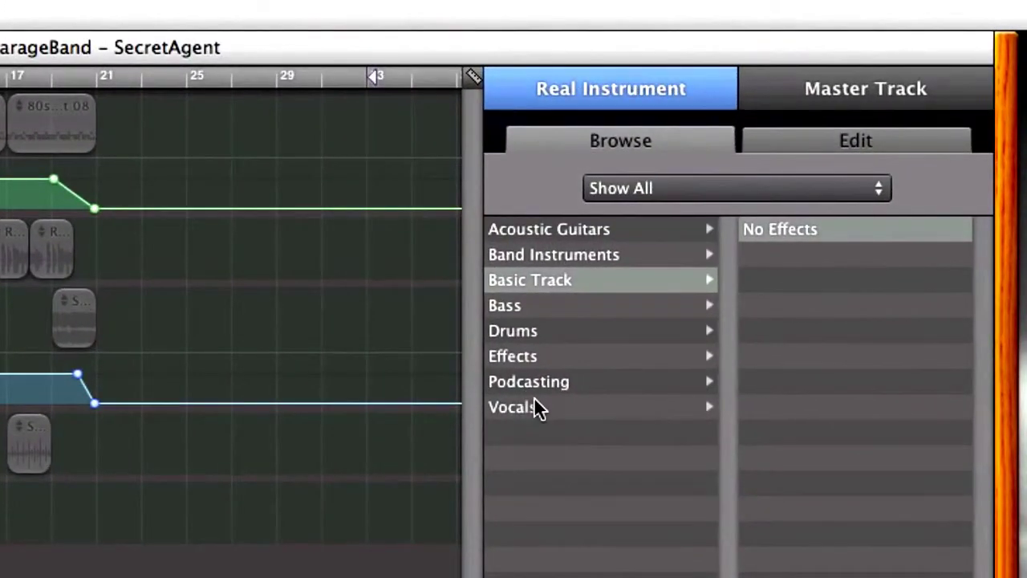
- Apply the Vocals > Deeper Vocals preset to the voice track
{"action": "left_click", "coordinate": [597, 360]}
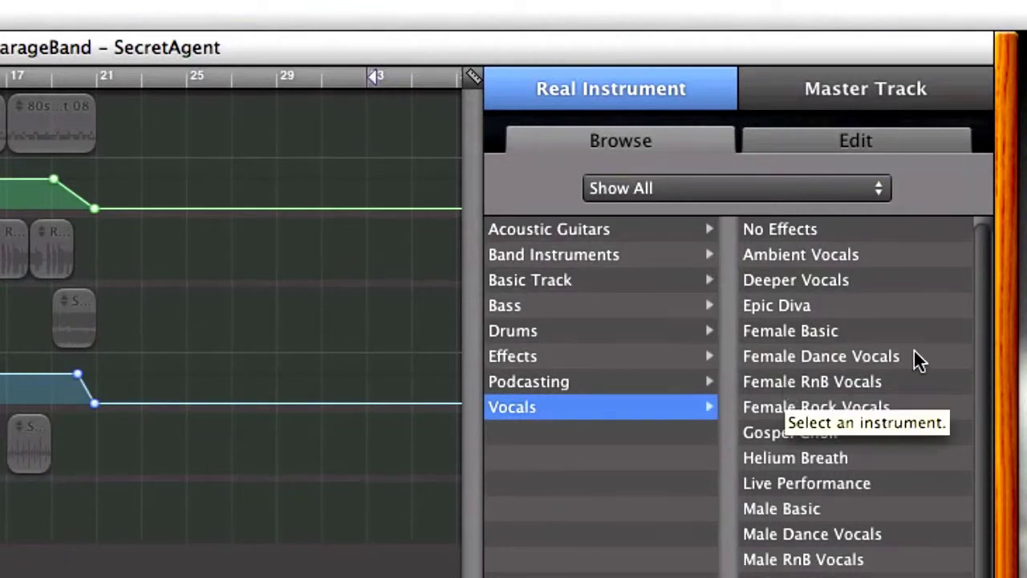
{"action": "scroll", "coordinate": [991, 353], "scroll_direction": "down", "scroll_amount": 1}
{"action": "scroll", "coordinate": [992, 353], "scroll_direction": "down", "scroll_amount": 3}
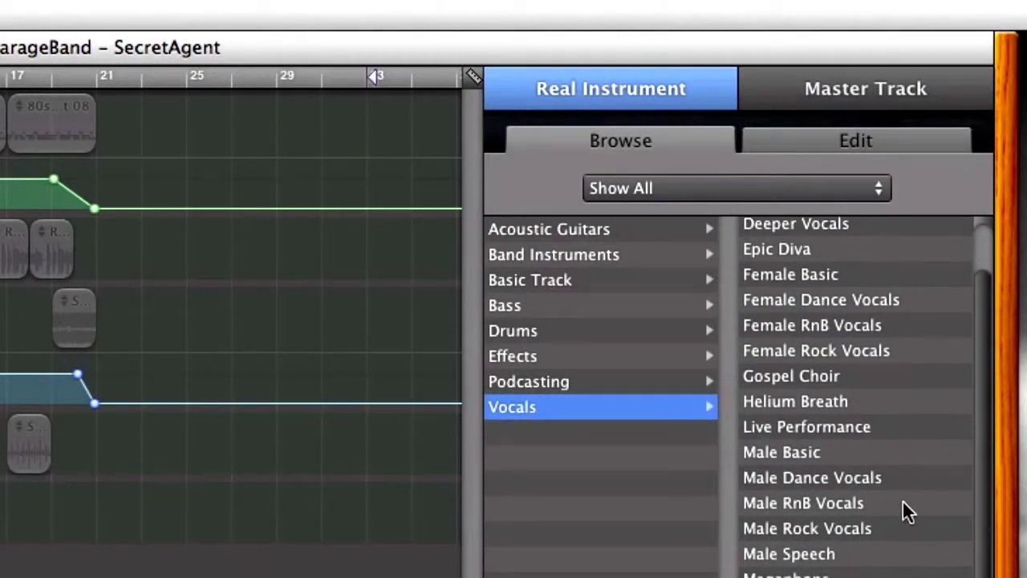
{"action": "left_click", "coordinate": [816, 227]}
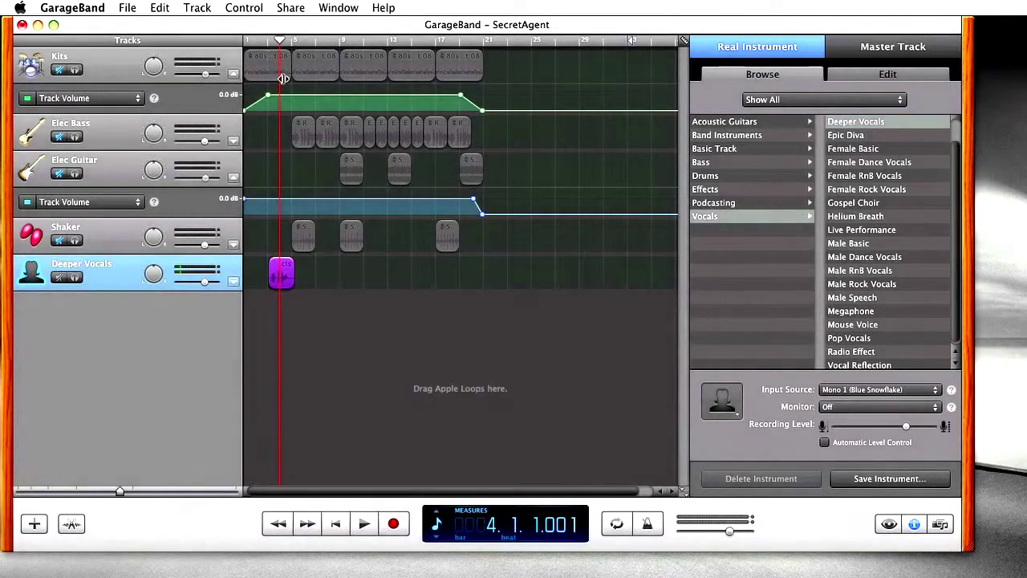
- Preview the deeper voice, then replay the take from bar 3
{"action": "key", "text": "space"}
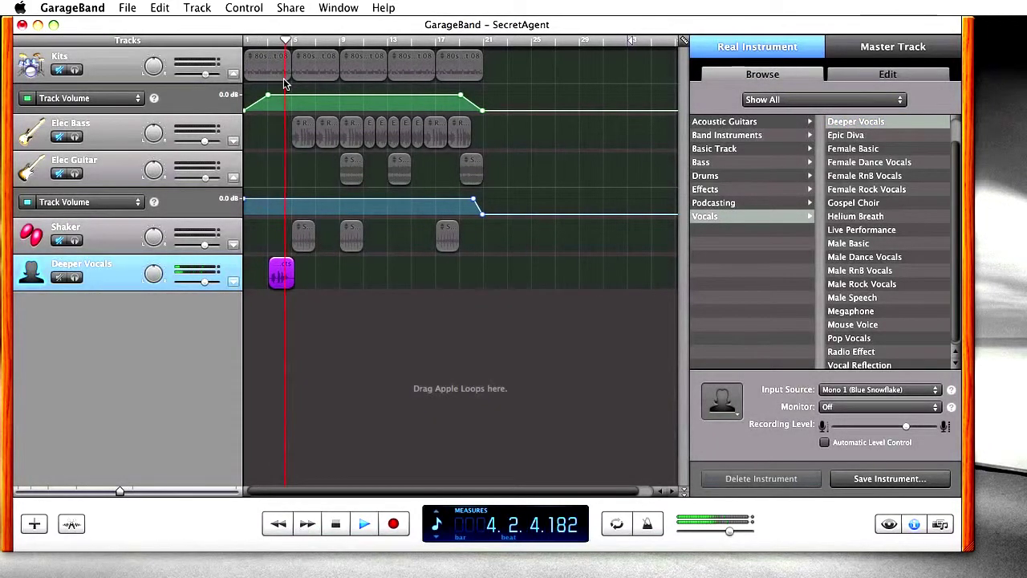
{"action": "key", "text": "space"}
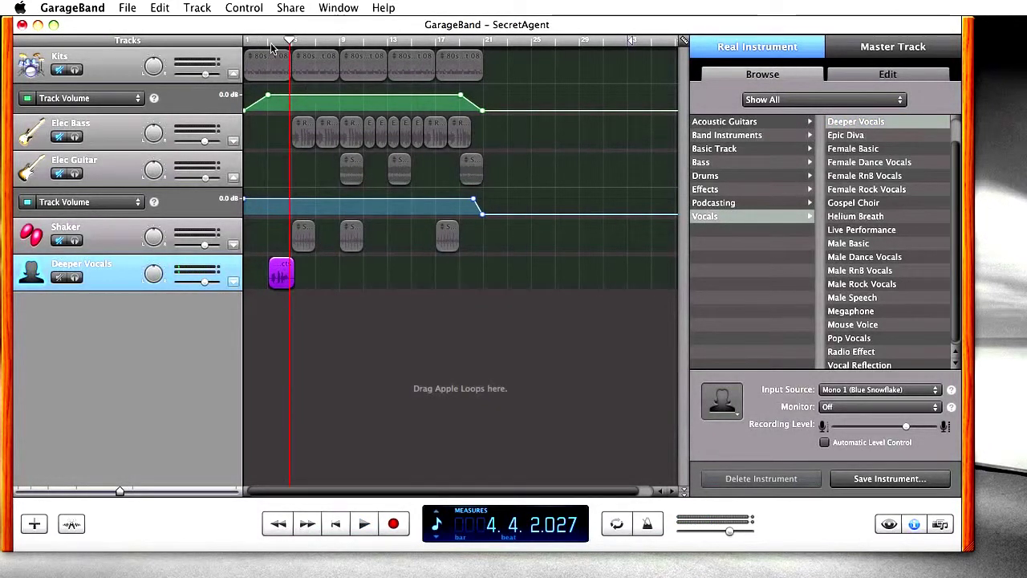
{"action": "left_click", "coordinate": [273, 45]}
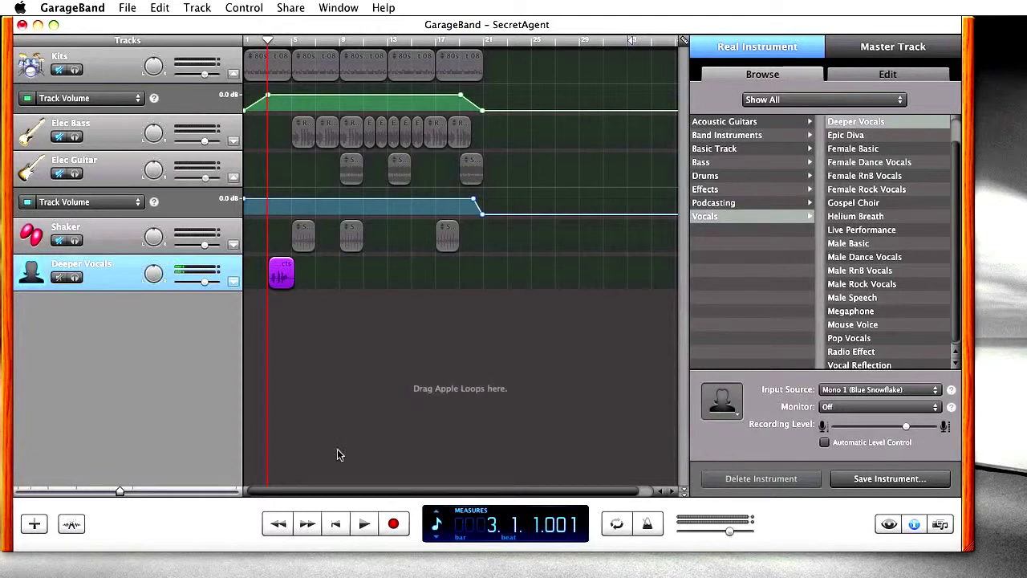
{"action": "left_click", "coordinate": [365, 524]}
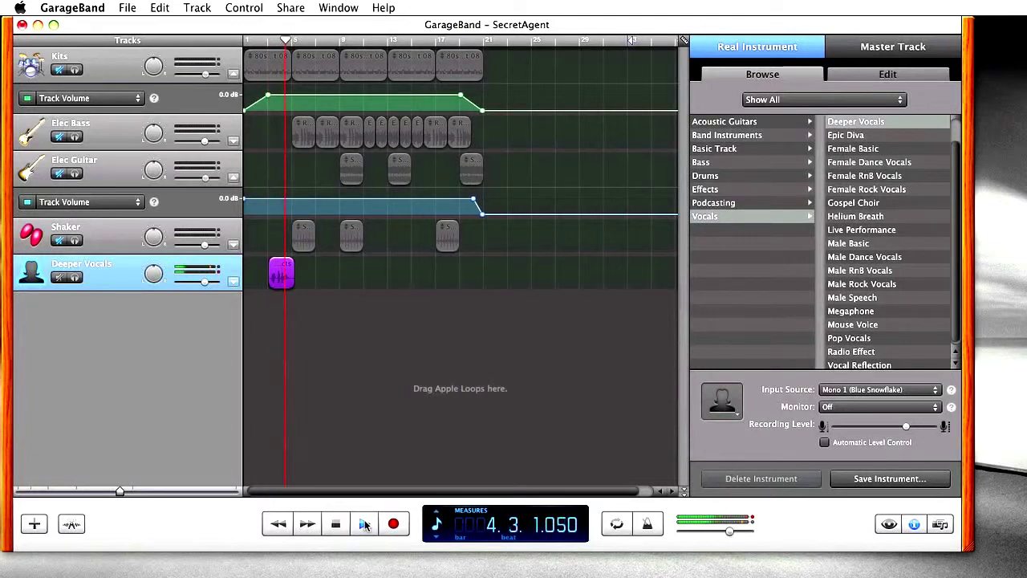
{"action": "left_click", "coordinate": [364, 524]}
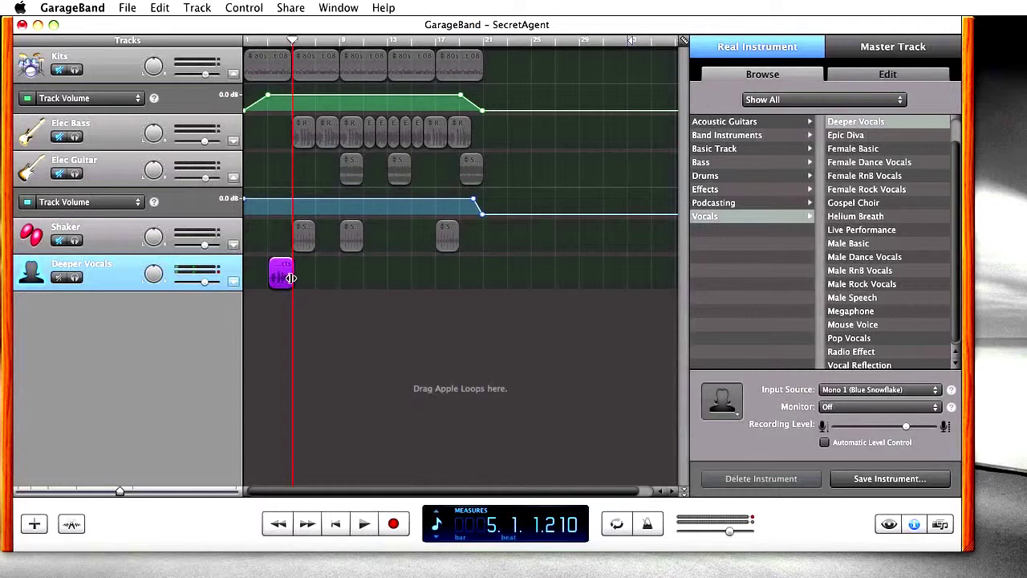
- Move the voice region to bar 1, unmute all four loop tracks, and play the song
{"action": "left_click_drag", "start_coordinate": [283, 277], "coordinate": [261, 277]}
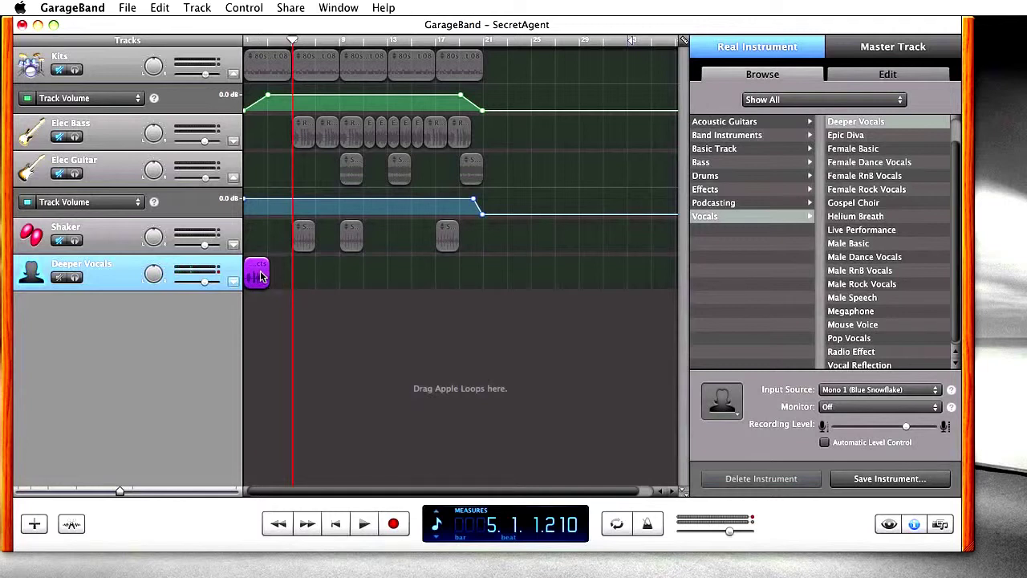
{"action": "left_click", "coordinate": [247, 43]}
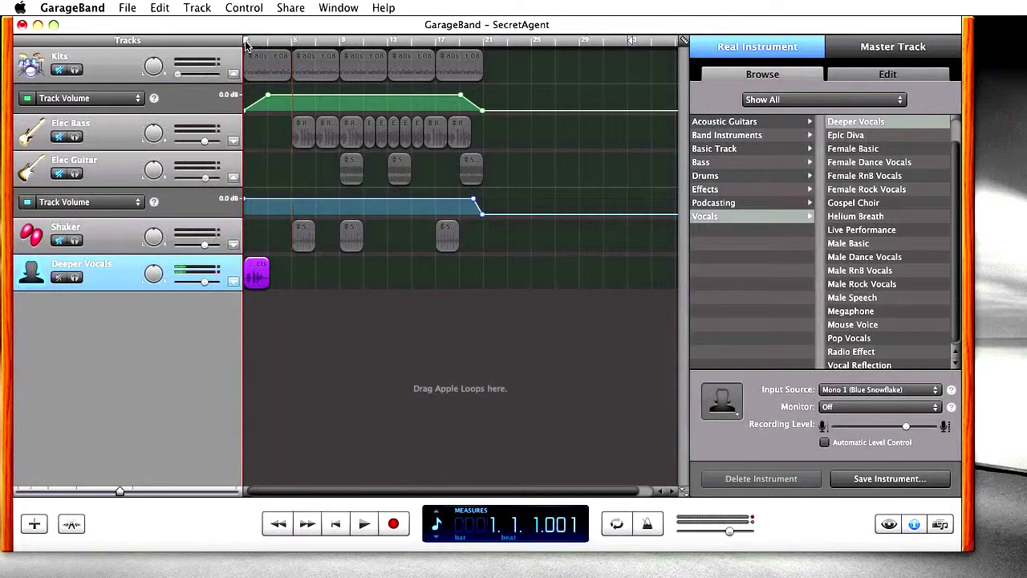
{"action": "left_click", "coordinate": [58, 70]}
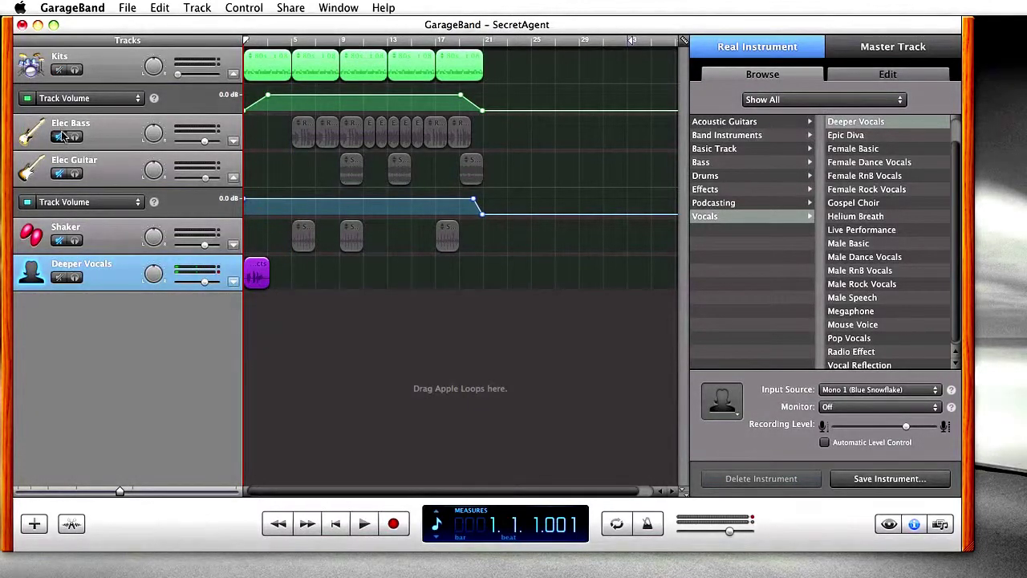
{"action": "left_click", "coordinate": [58, 137]}
{"action": "left_click", "coordinate": [61, 175]}
{"action": "left_click", "coordinate": [60, 241]}
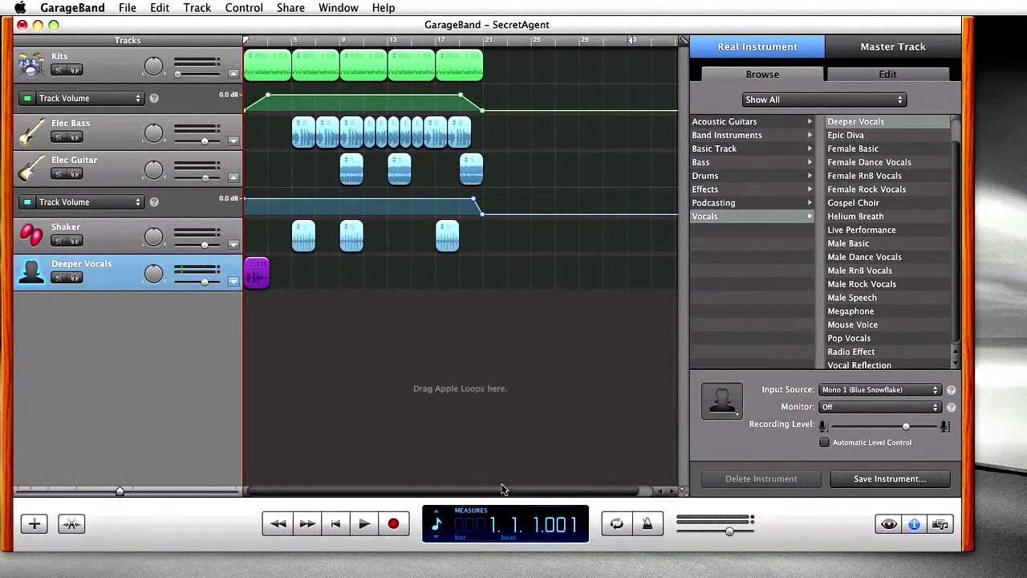
{"action": "left_click", "coordinate": [366, 524]}
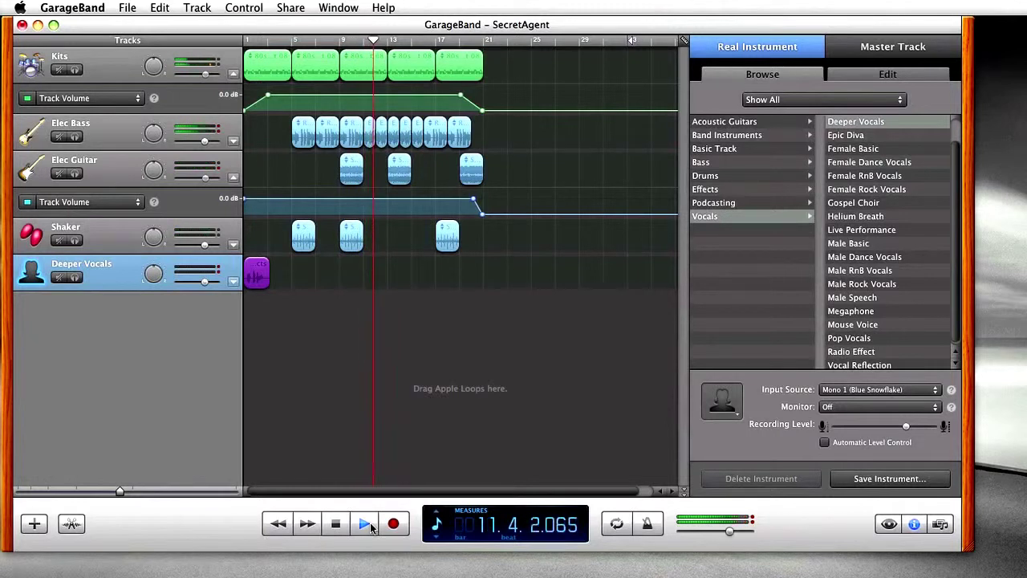
{"action": "left_click", "coordinate": [365, 524]}
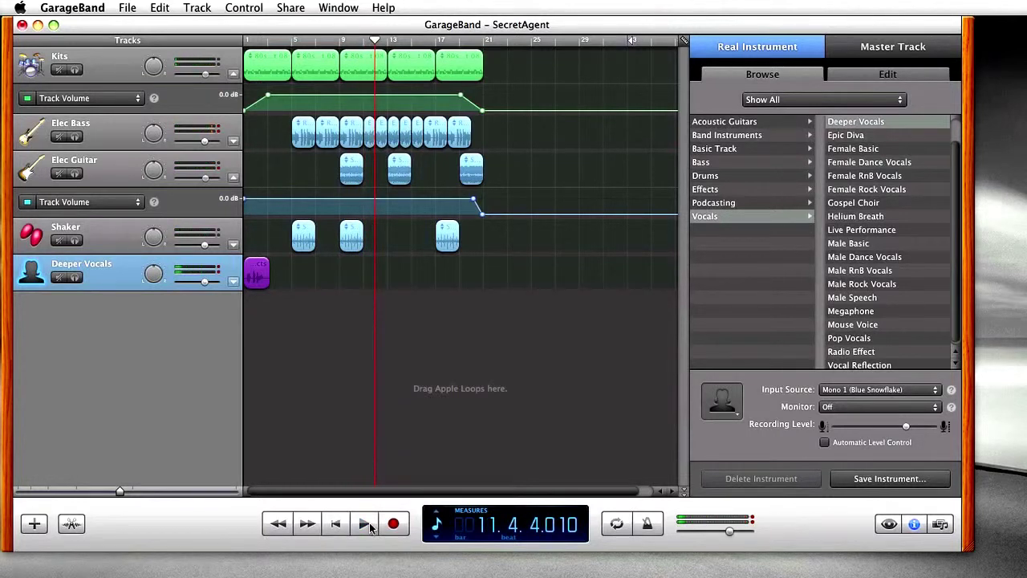